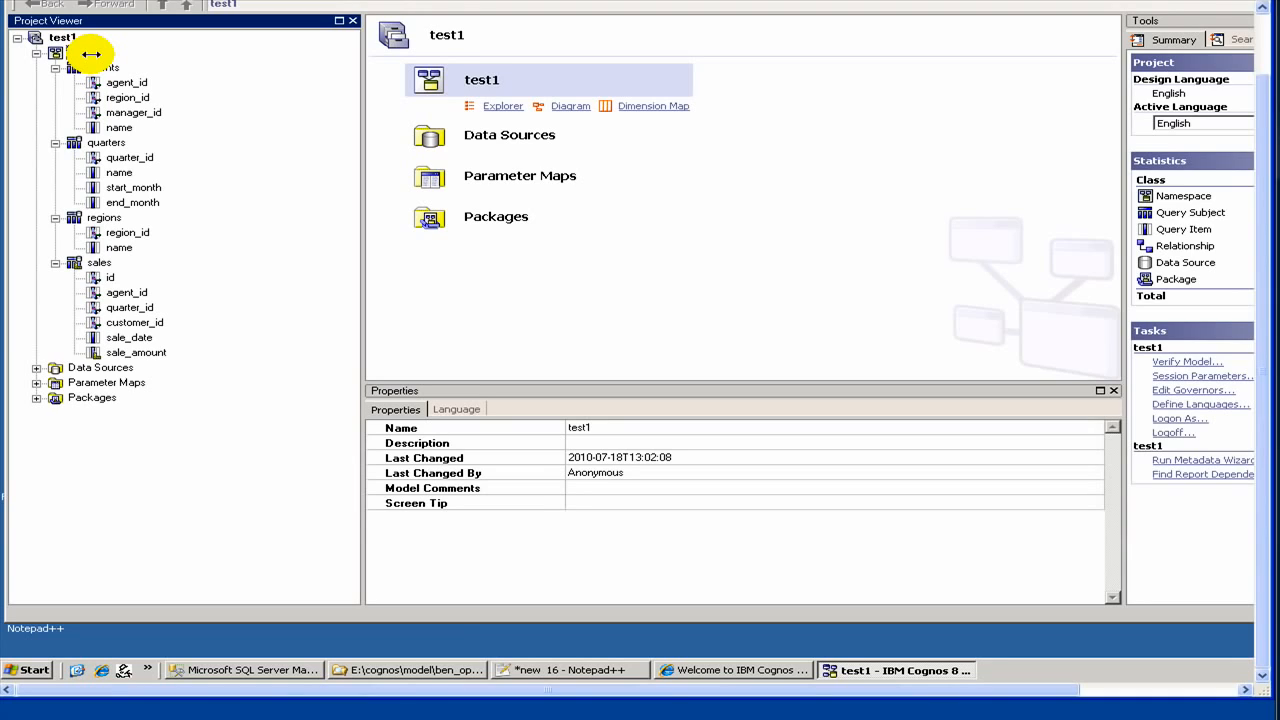
Step: Check the database in SQL Server Management Studio, then return to the test1 model
{"action": "left_click", "coordinate": [91, 54]}
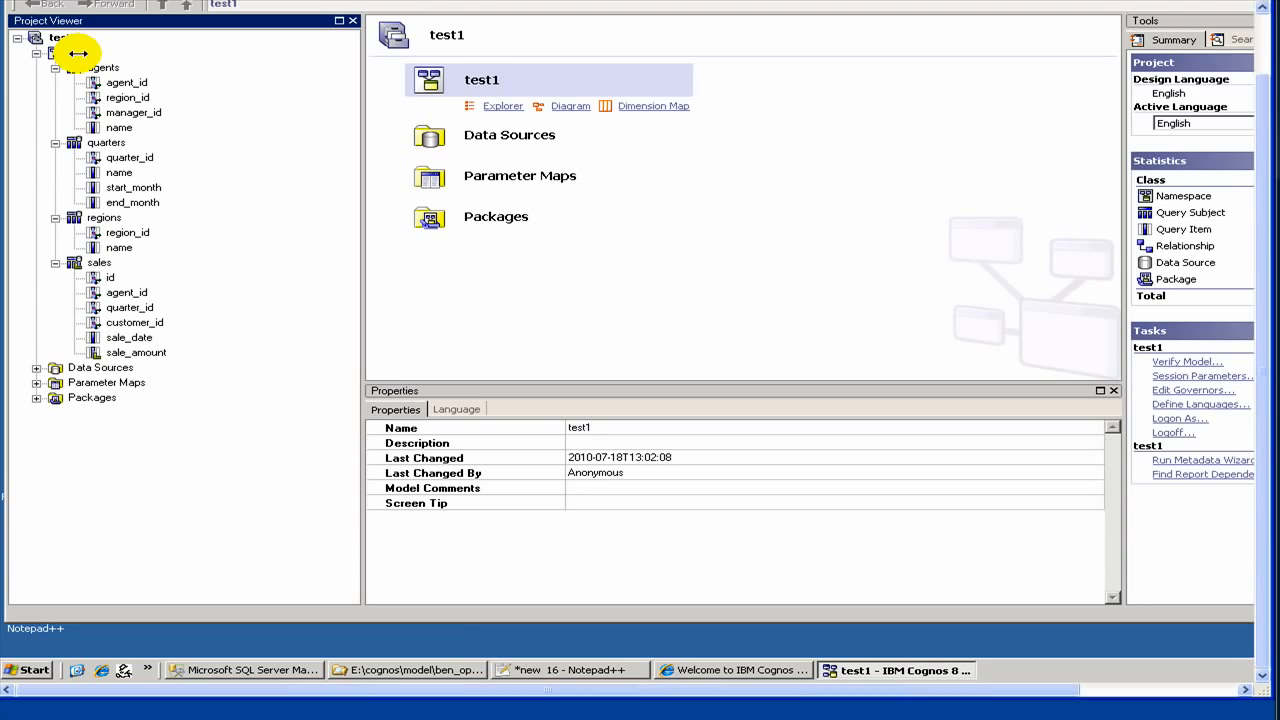
{"action": "left_click", "coordinate": [78, 52]}
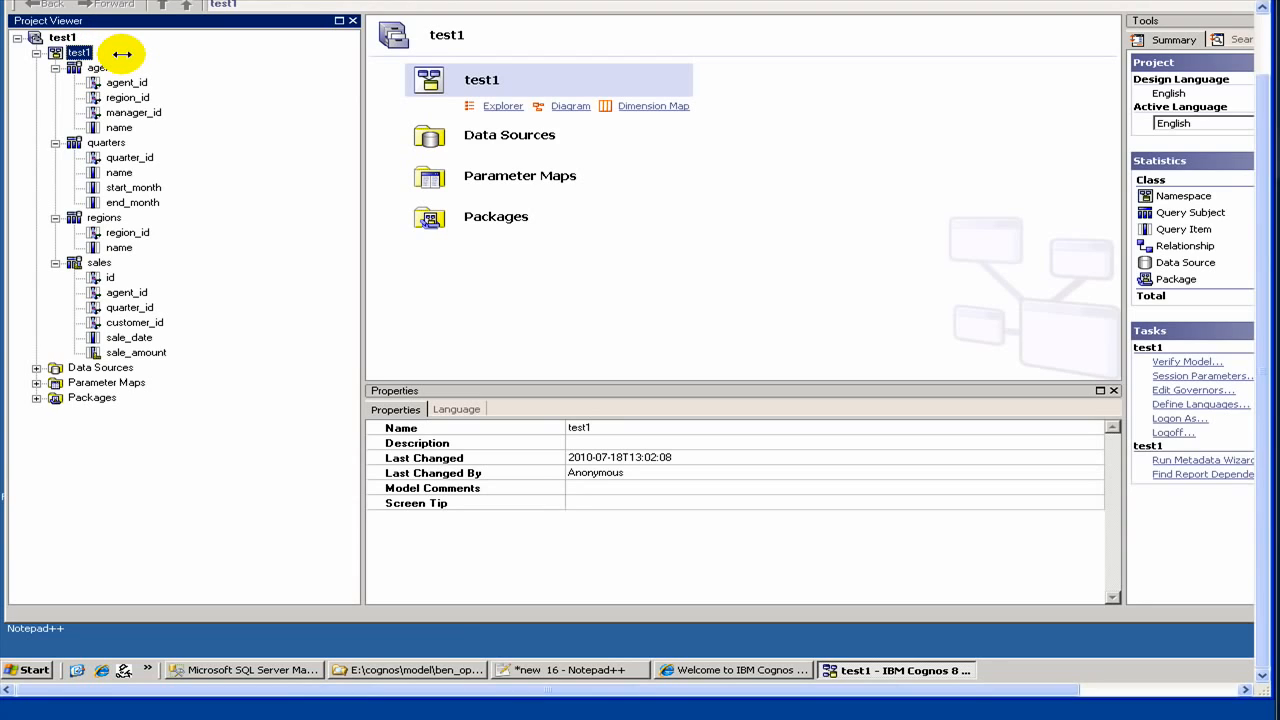
{"action": "left_click", "coordinate": [216, 668]}
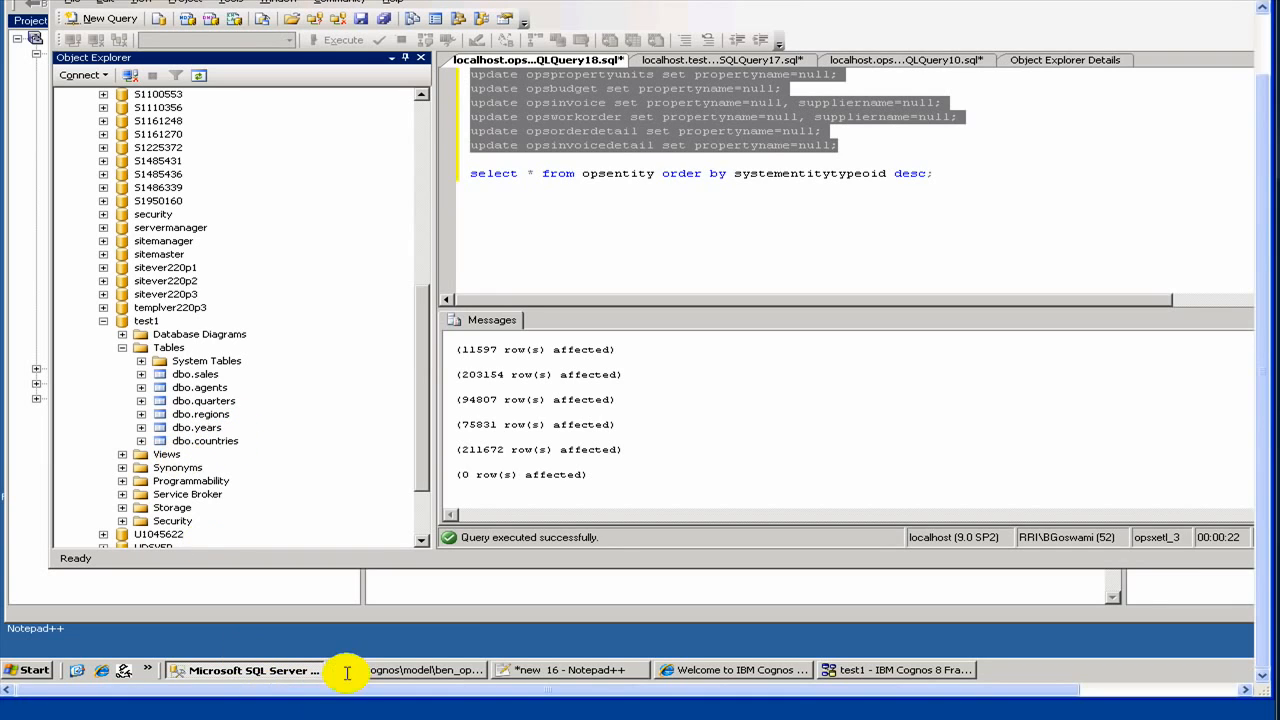
{"action": "left_click", "coordinate": [835, 670]}
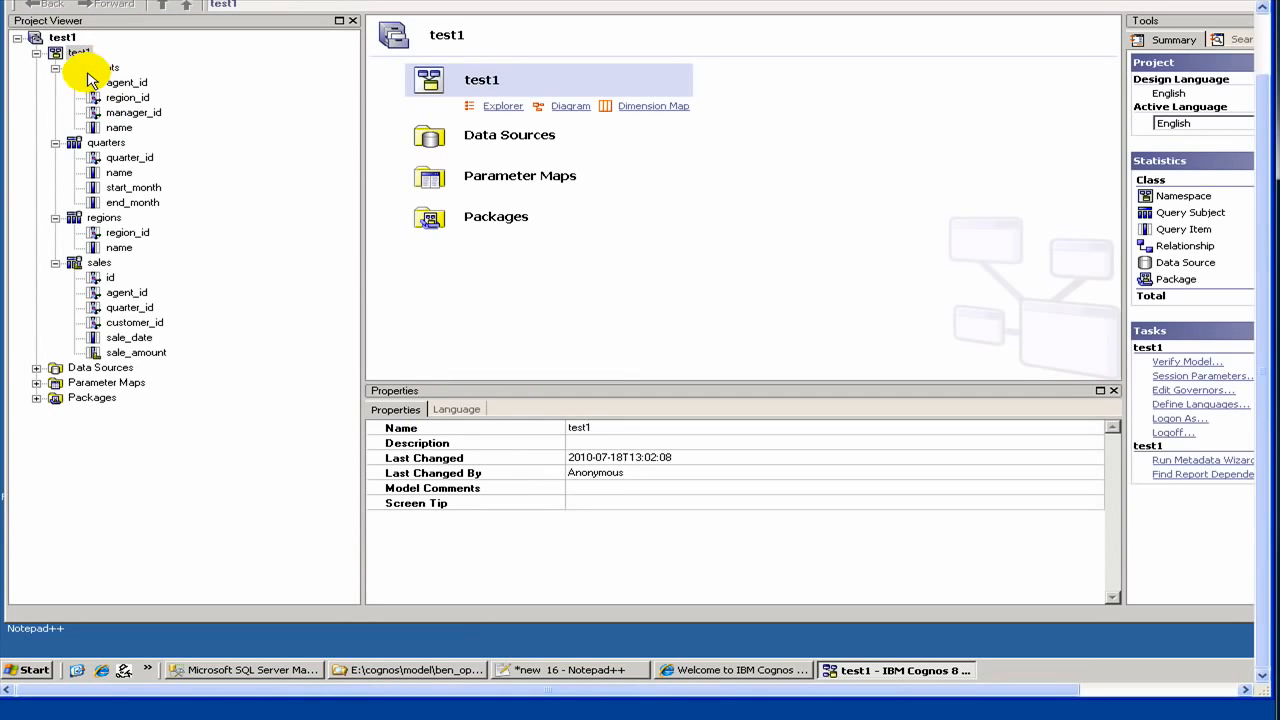
Step: Run the Metadata Wizard on the test1 namespace, using Data Sources and the test1 data source
{"action": "right_click", "coordinate": [87, 57]}
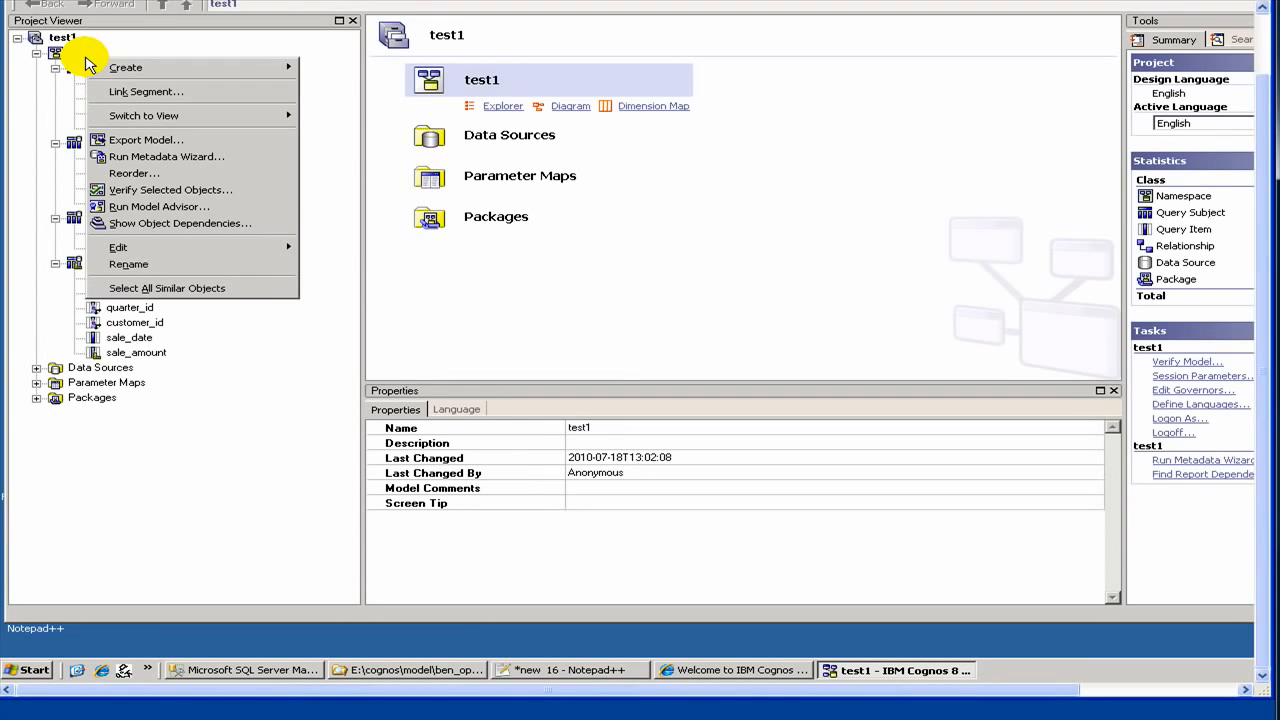
{"action": "left_click", "coordinate": [613, 289]}
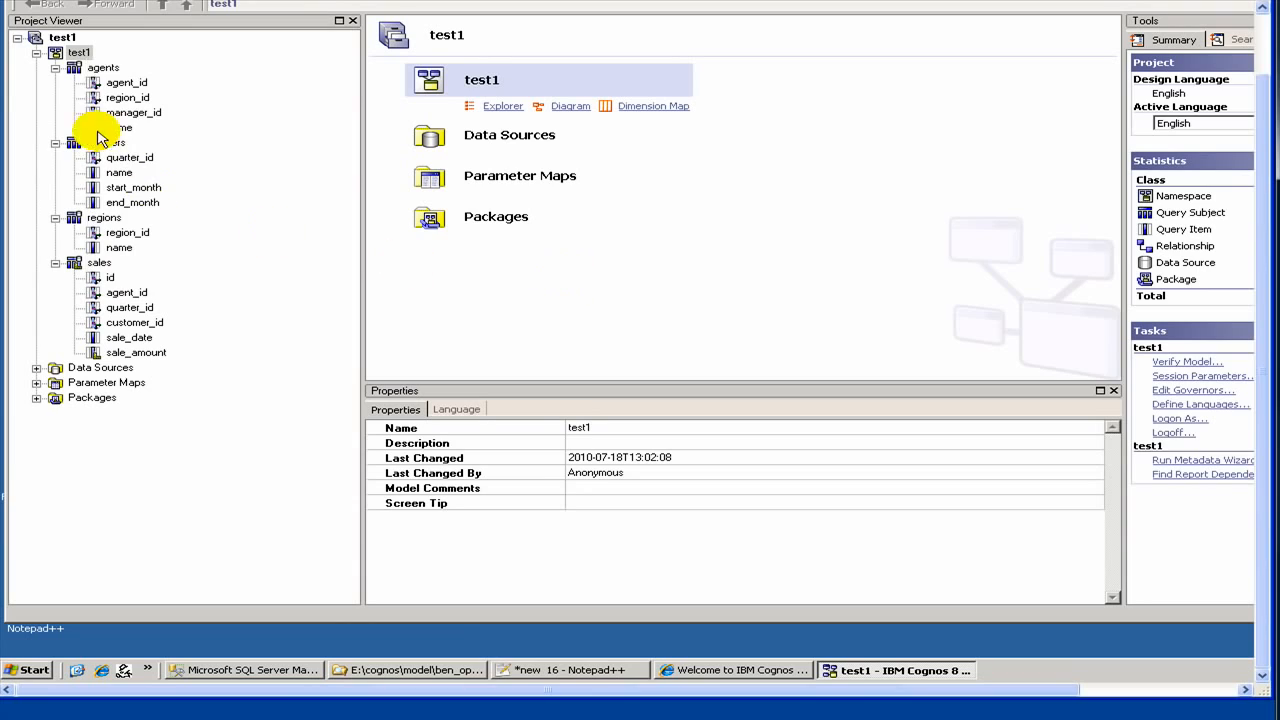
{"action": "right_click", "coordinate": [85, 60]}
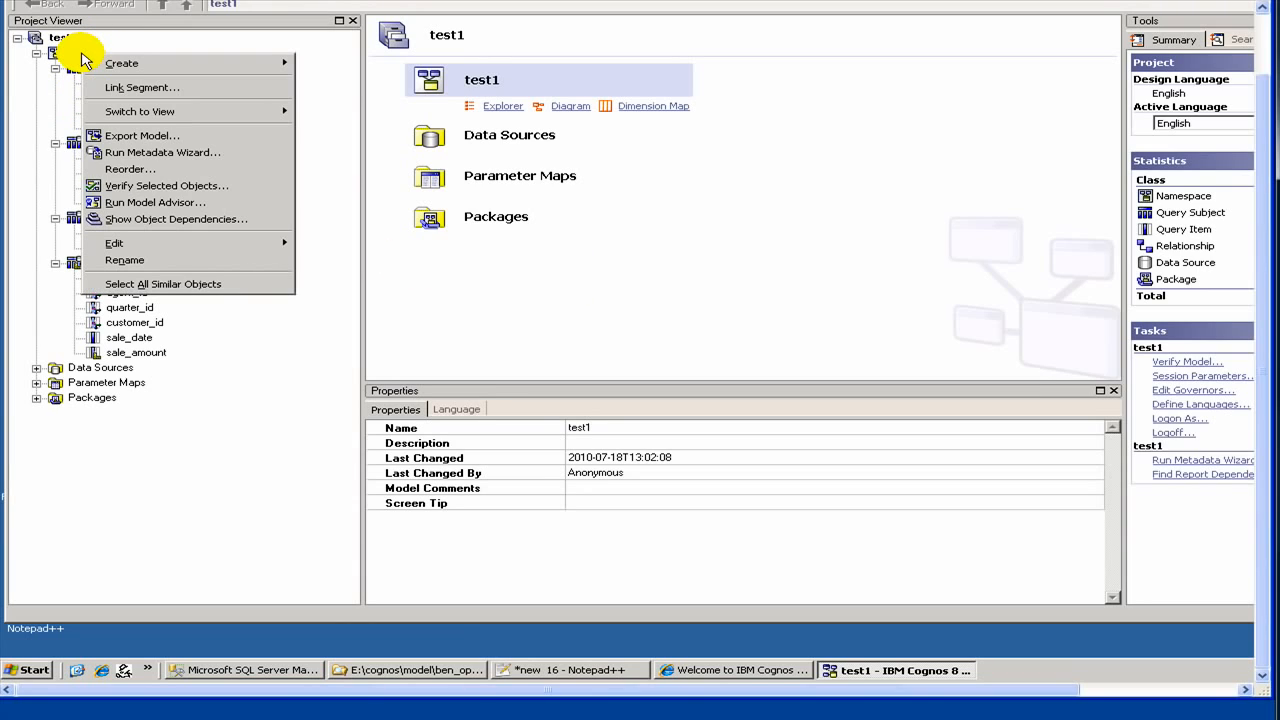
{"action": "left_click", "coordinate": [148, 160]}
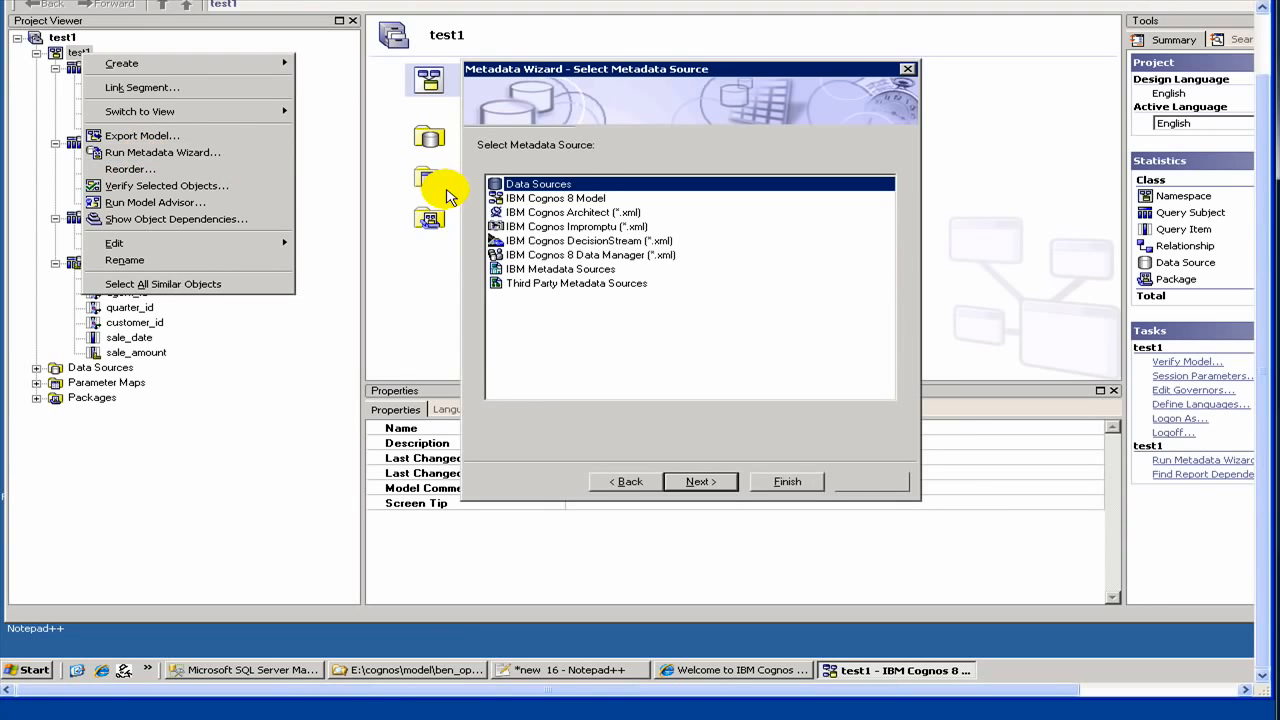
{"action": "left_click", "coordinate": [780, 481]}
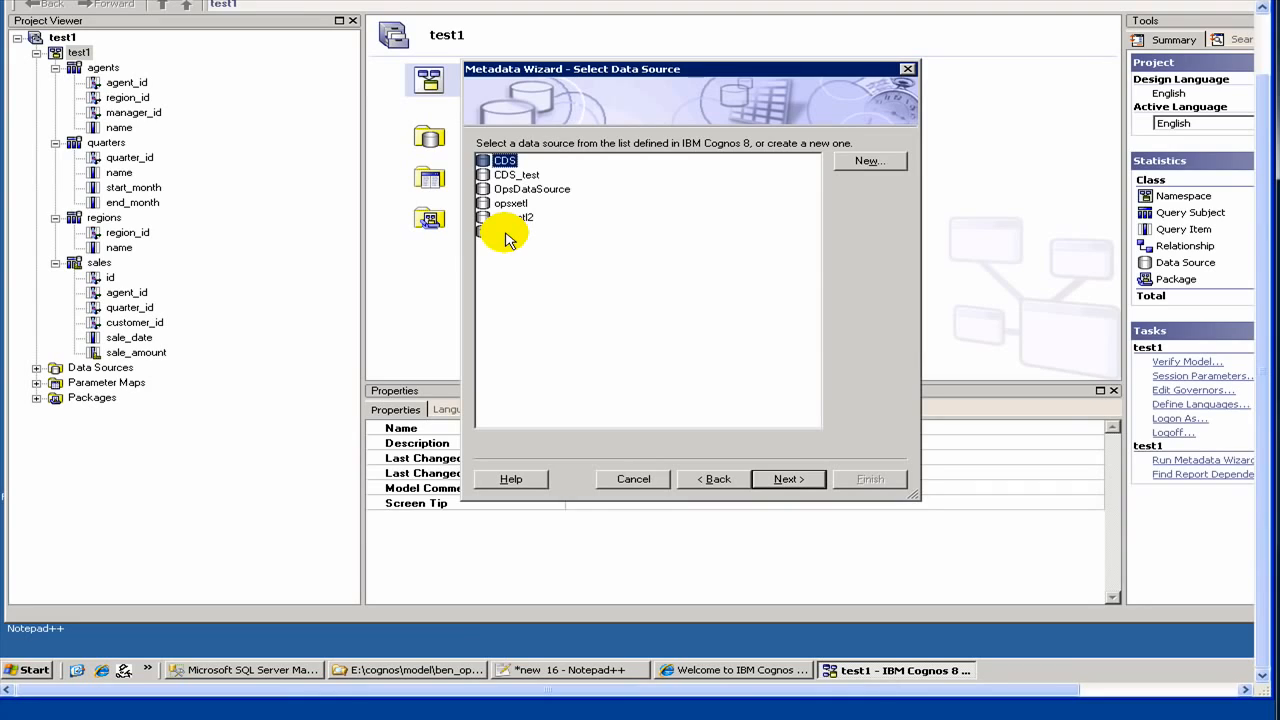
{"action": "left_click", "coordinate": [506, 233]}
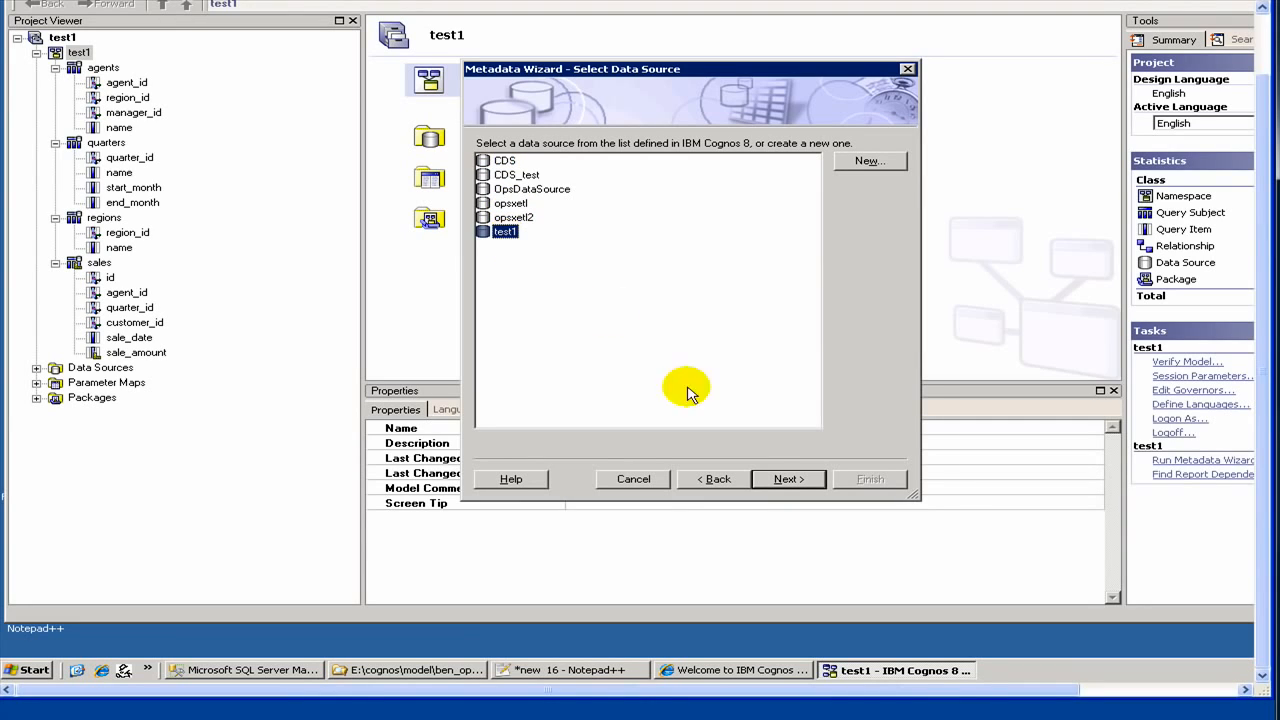
{"action": "left_click", "coordinate": [772, 478]}
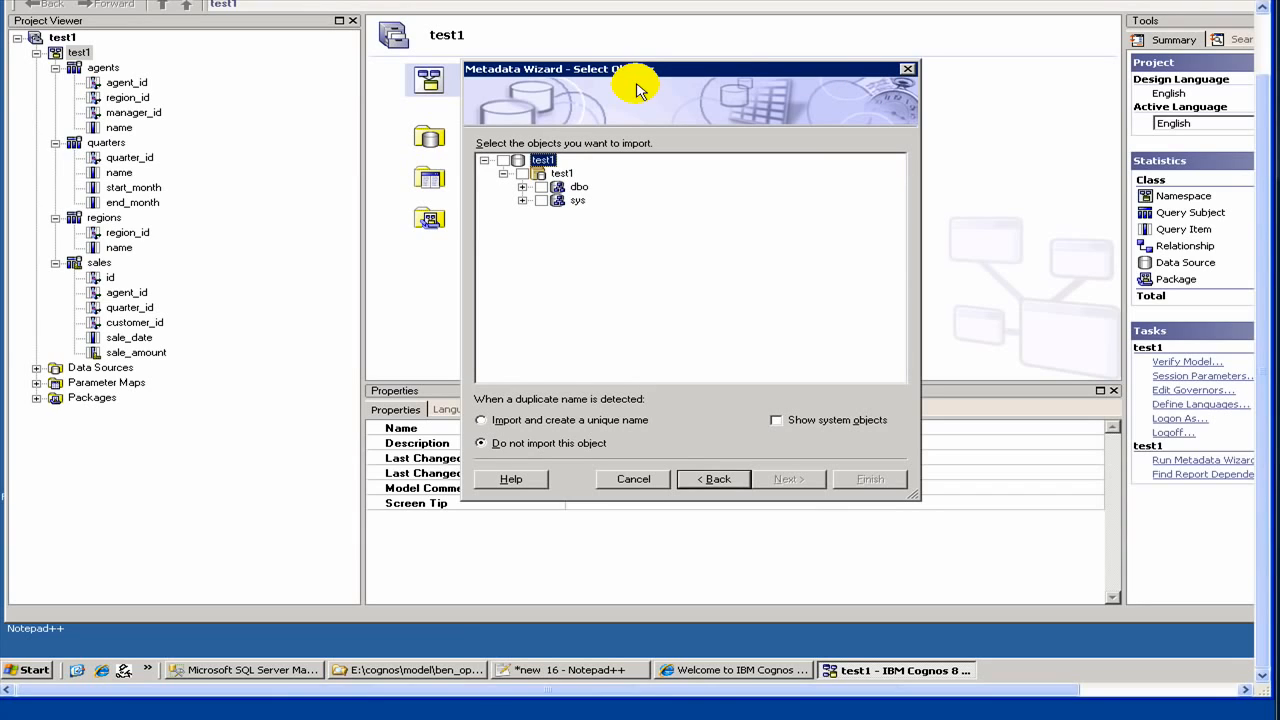
Step: Under dbo > Tables, leave sales unticked, tick years and countries, and run the import
{"action": "left_click", "coordinate": [523, 187]}
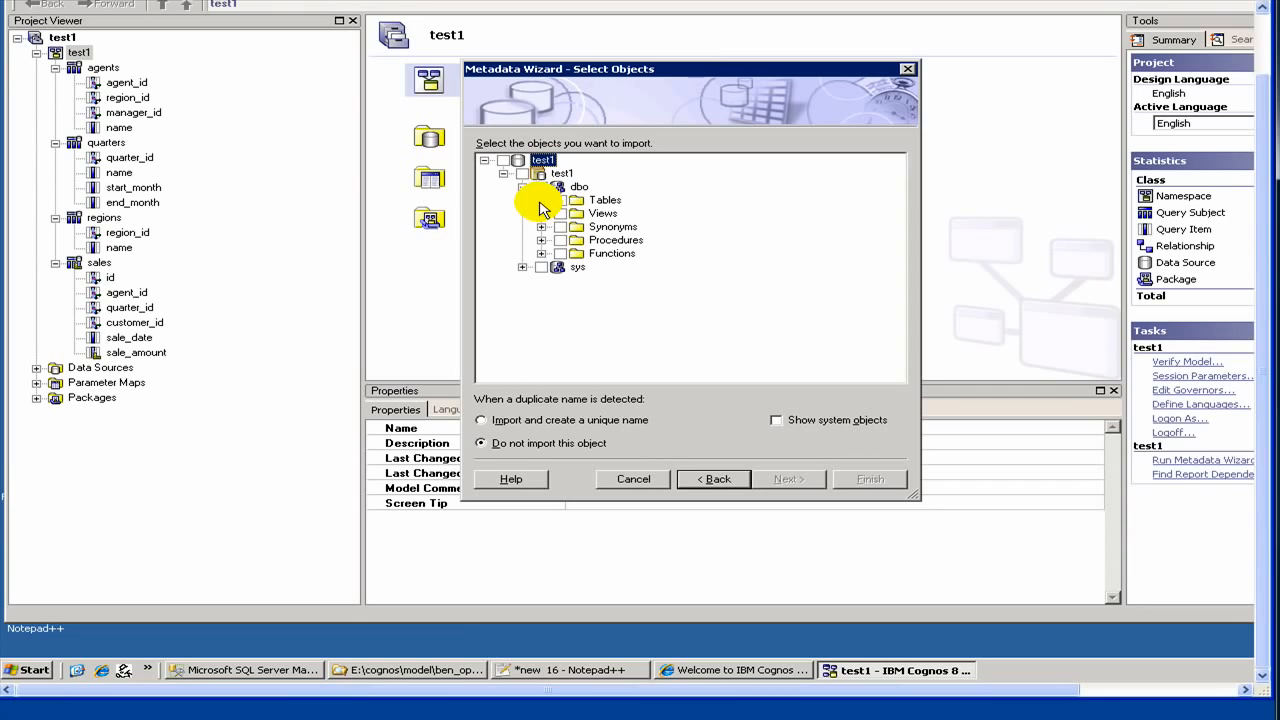
{"action": "left_click", "coordinate": [541, 200]}
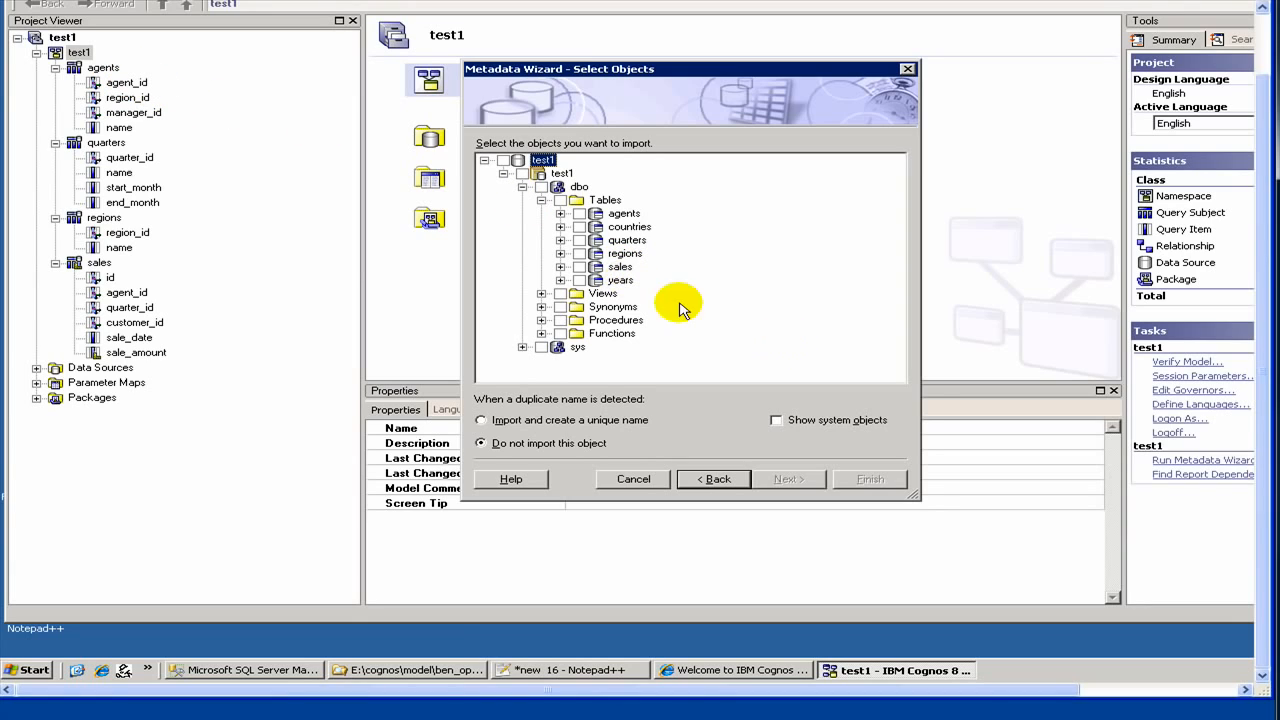
{"action": "left_click", "coordinate": [579, 266]}
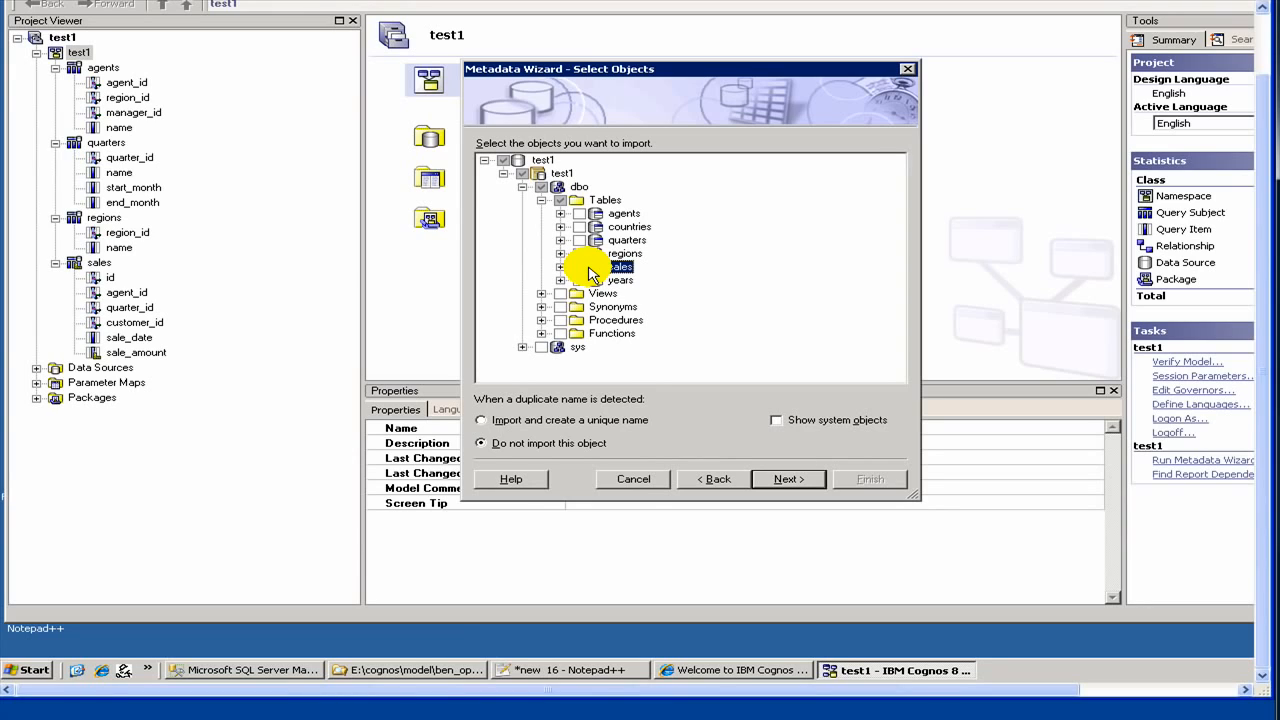
{"action": "left_click", "coordinate": [579, 267]}
{"action": "left_click", "coordinate": [579, 267]}
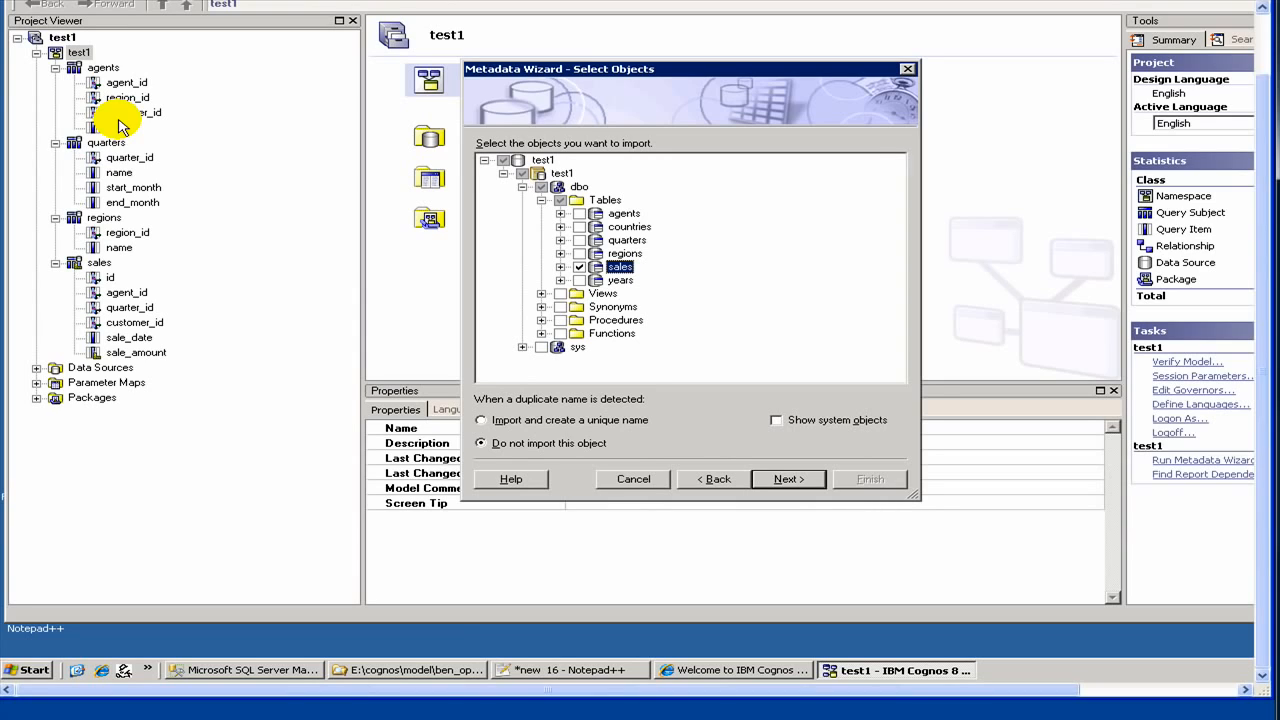
{"action": "left_click", "coordinate": [579, 267]}
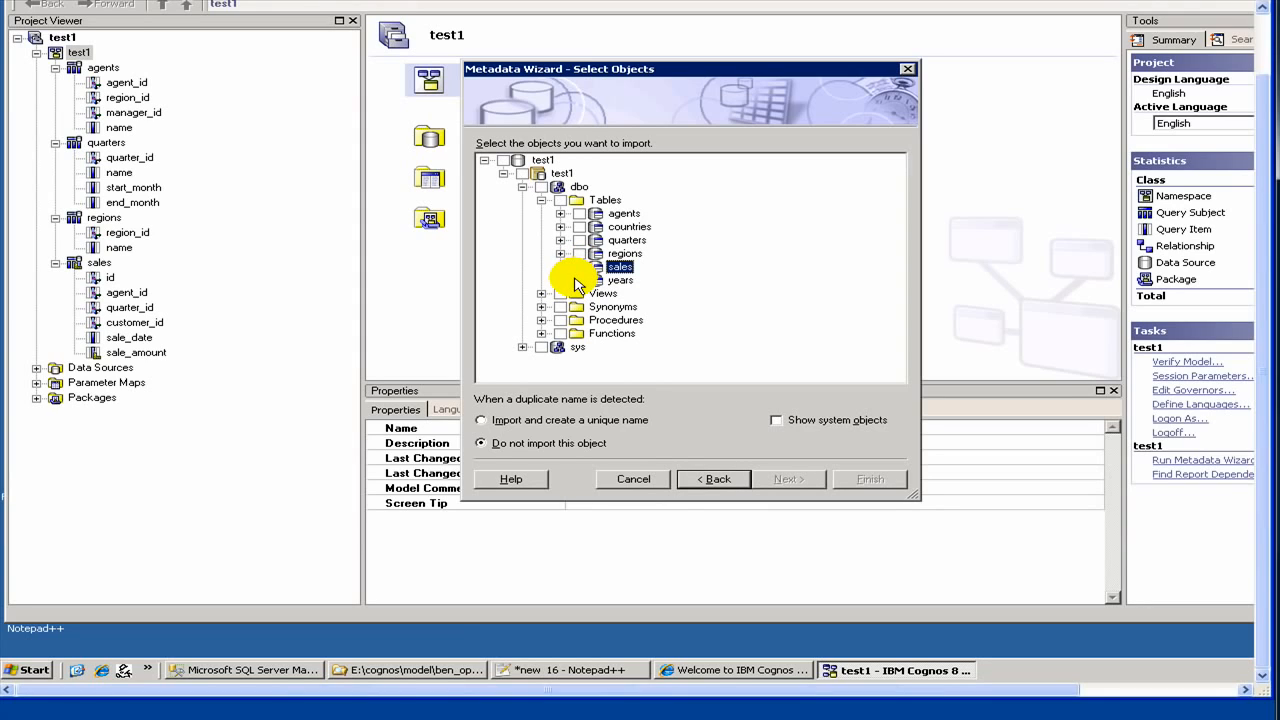
{"action": "left_click", "coordinate": [579, 280]}
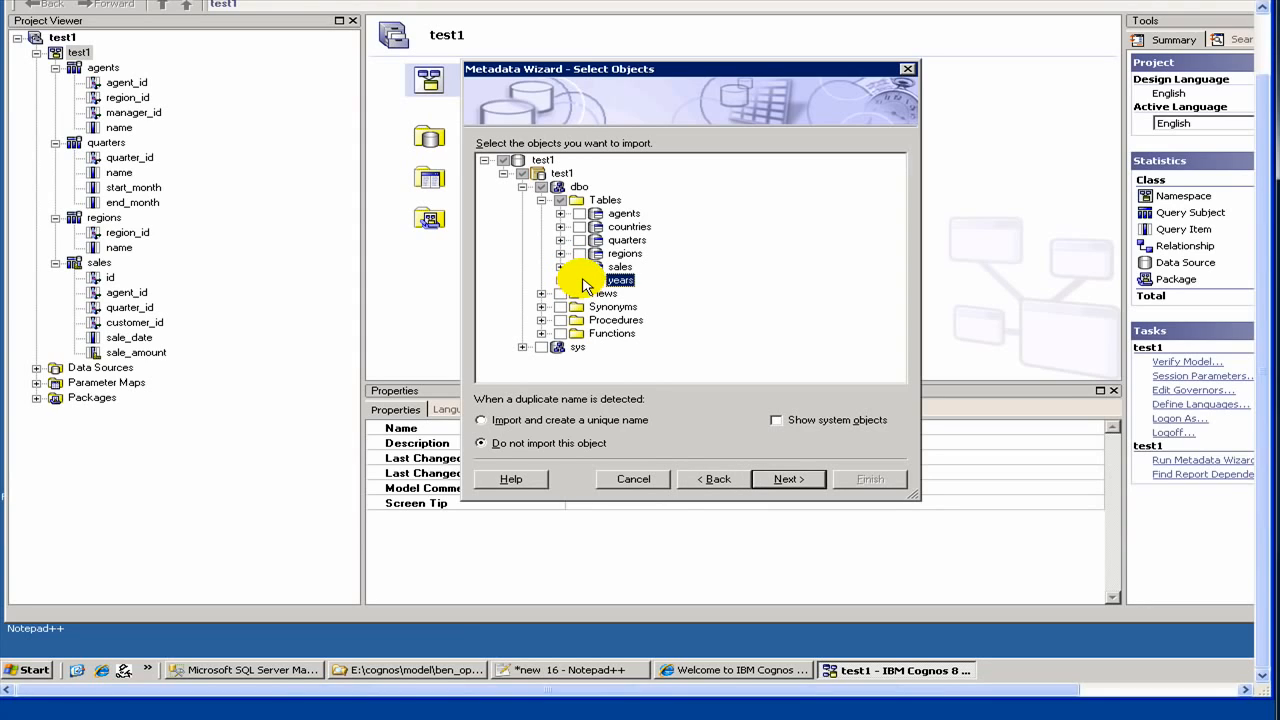
{"action": "left_click", "coordinate": [579, 227]}
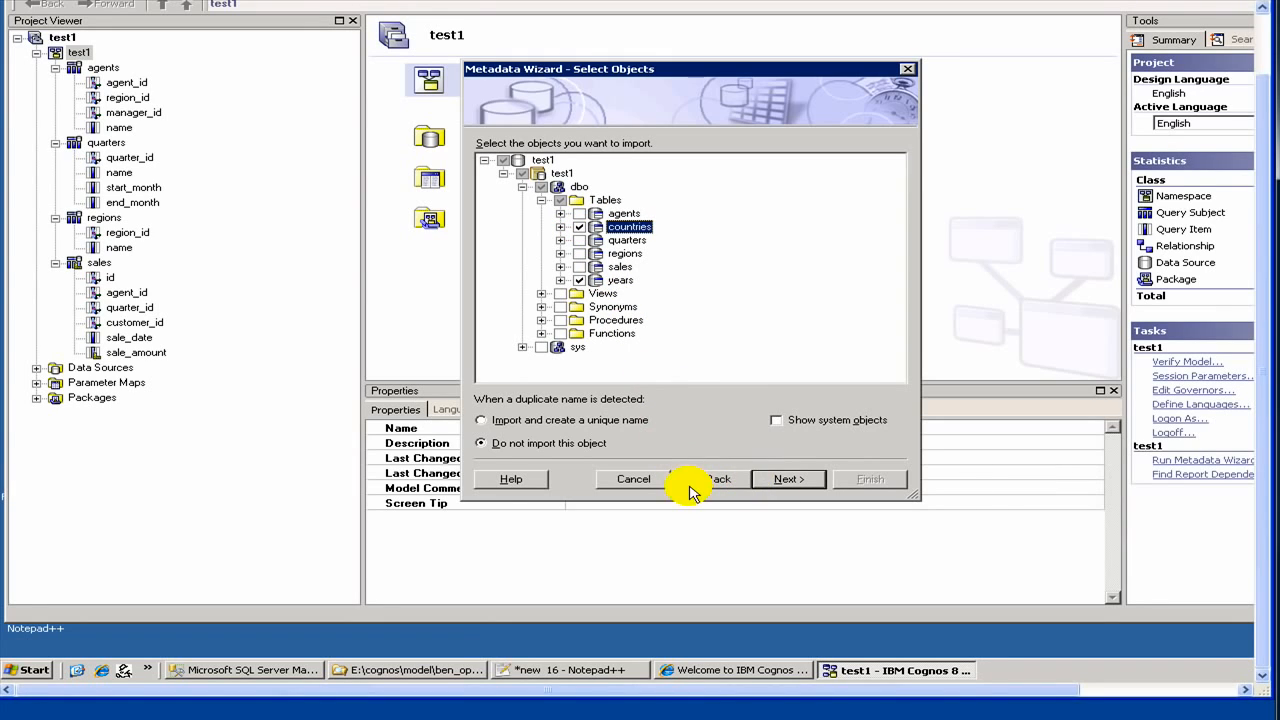
{"action": "left_click", "coordinate": [800, 485]}
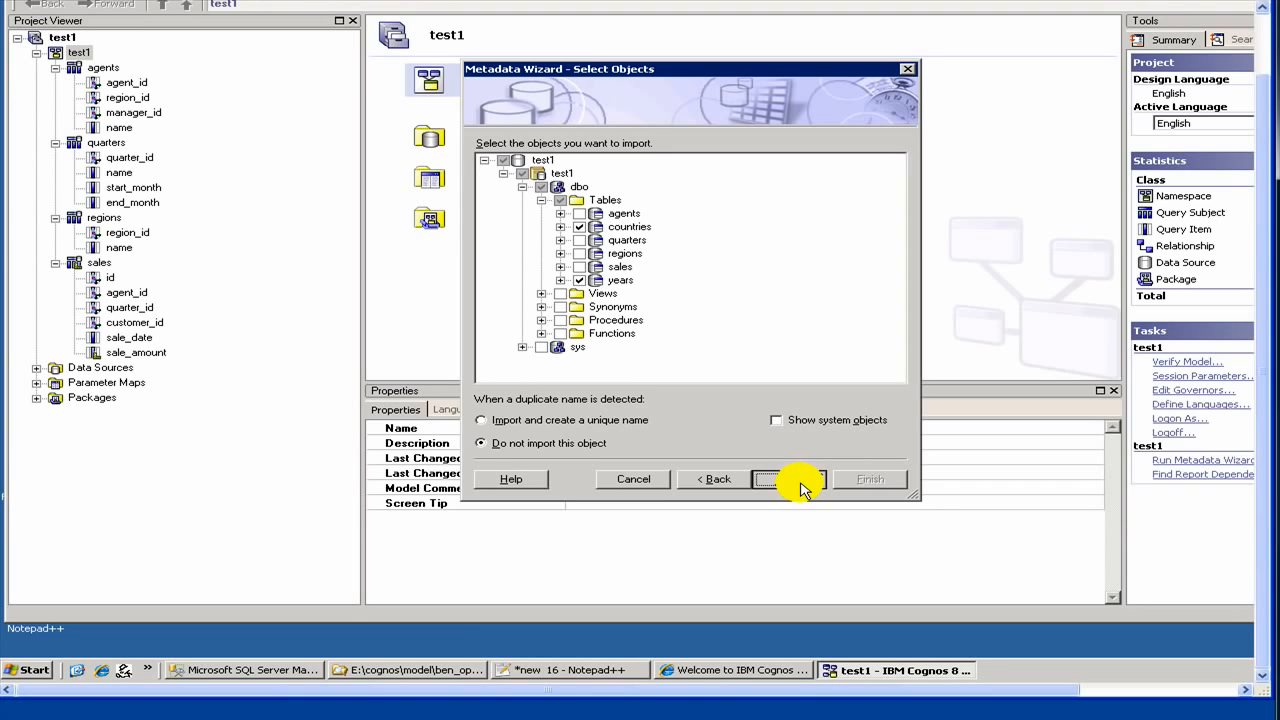
{"action": "left_click", "coordinate": [800, 485]}
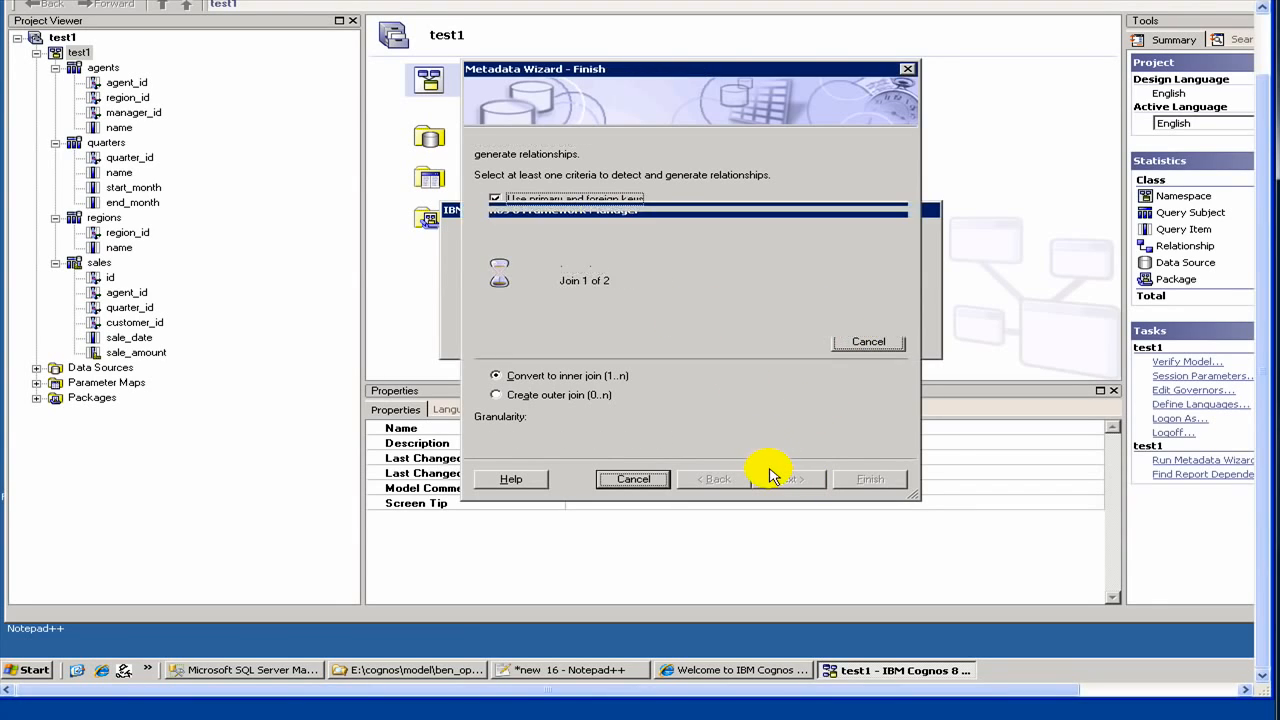
Step: Finish the wizard and expand countries (id, country_name) and years (id, year) in the Project Viewer
{"action": "left_click", "coordinate": [860, 482]}
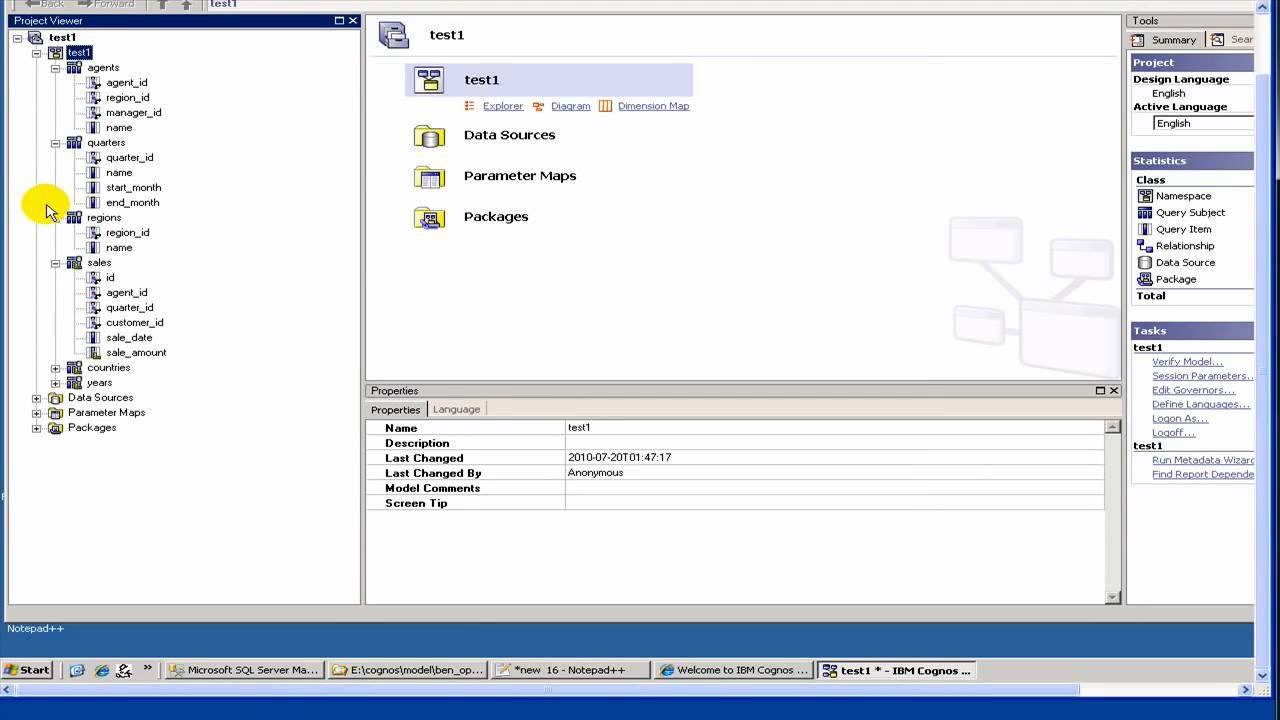
{"action": "left_click", "coordinate": [55, 368]}
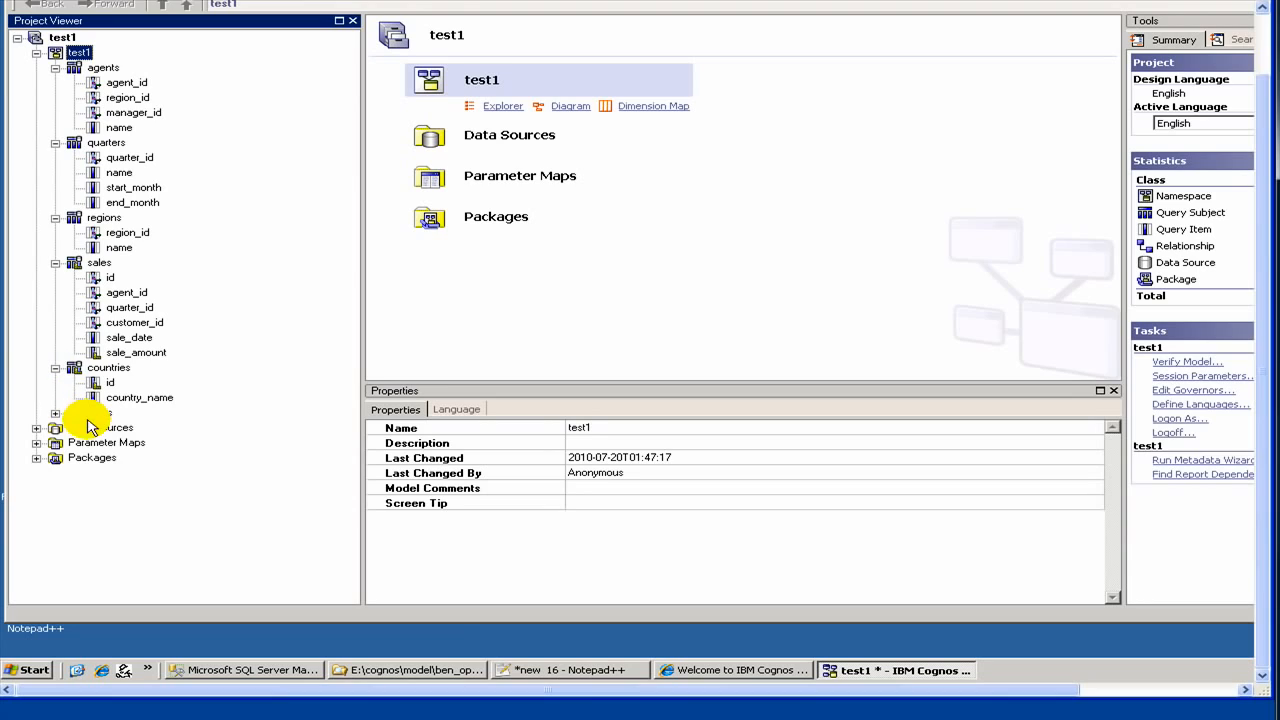
{"action": "left_click", "coordinate": [55, 413]}
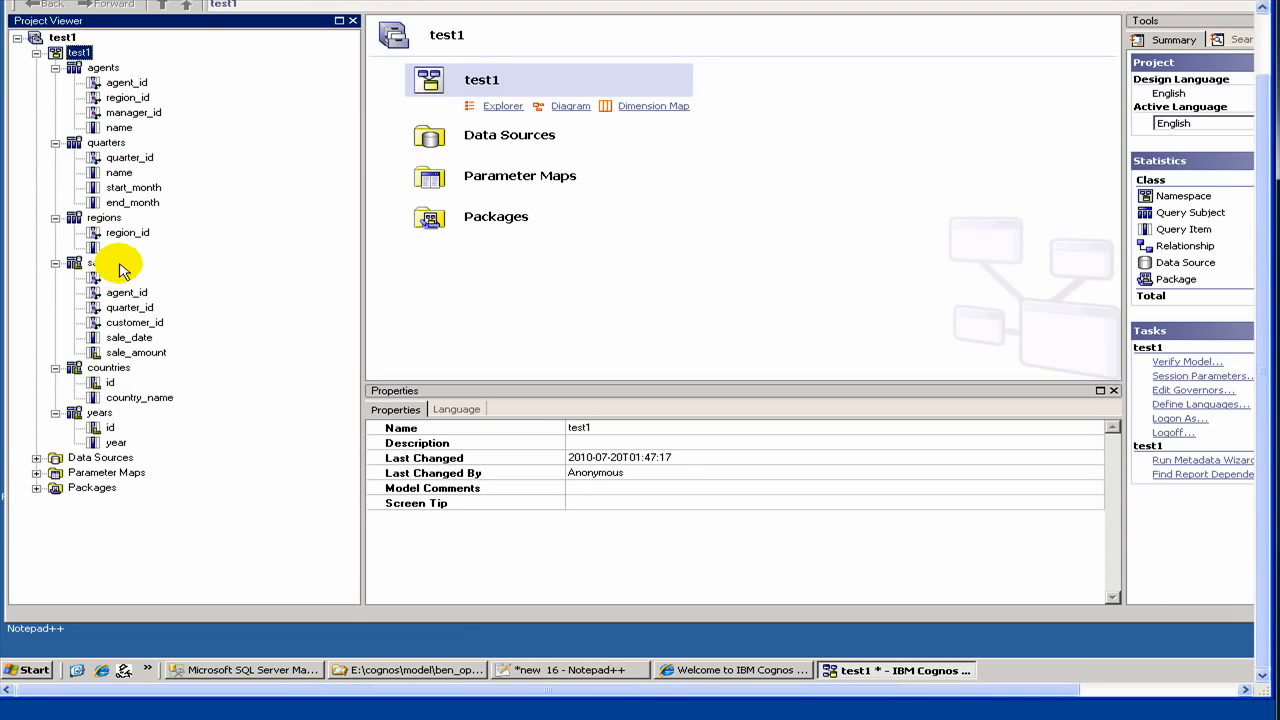
{"action": "left_click", "coordinate": [115, 370]}
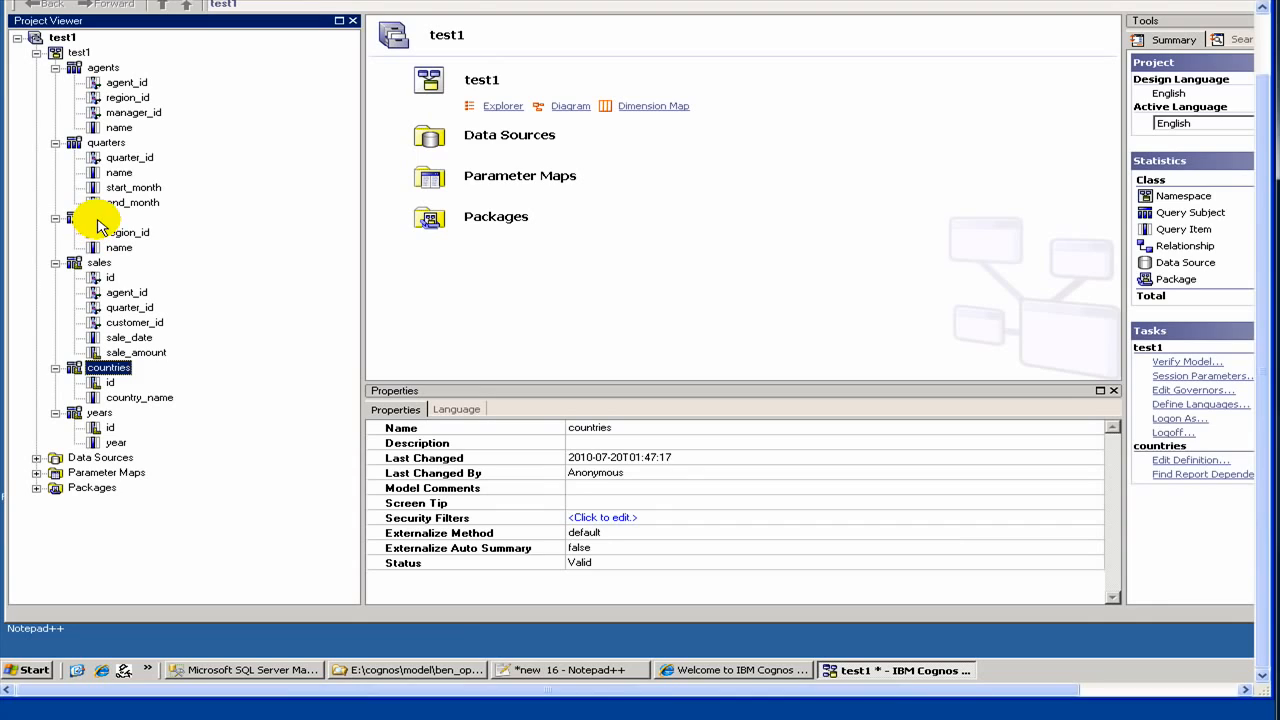
{"action": "left_click", "coordinate": [97, 226]}
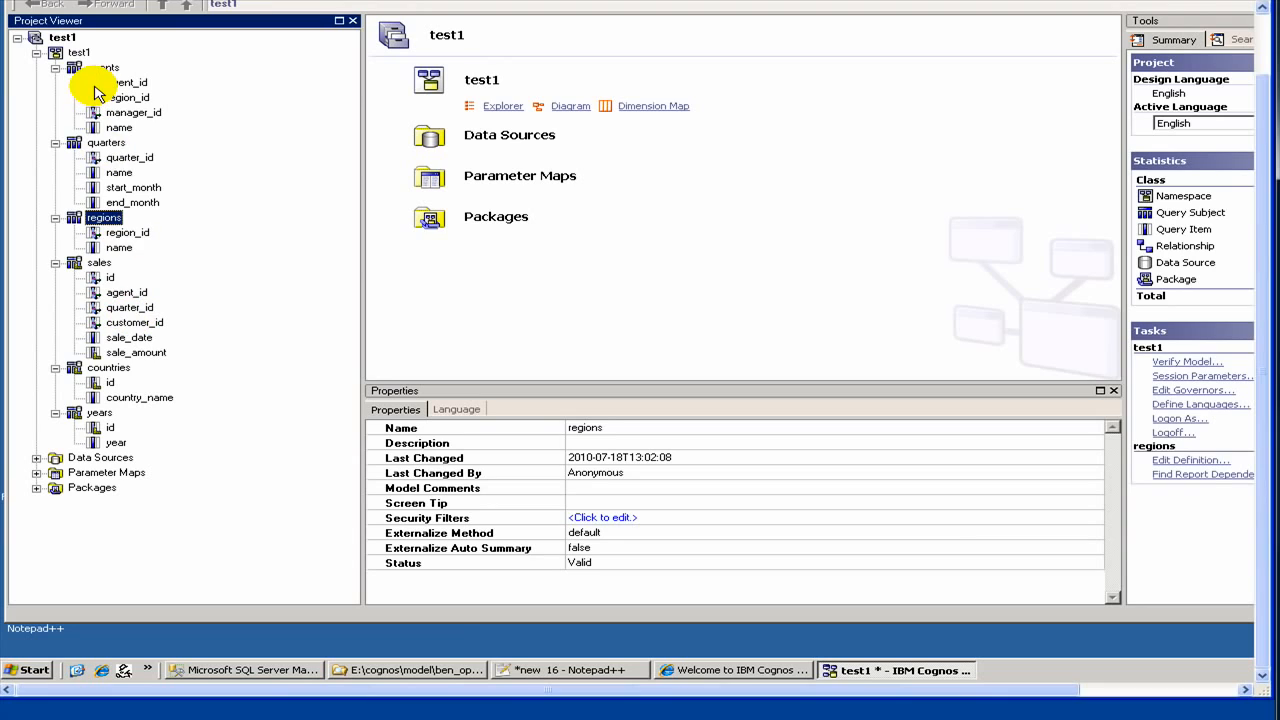
{"action": "left_click", "coordinate": [255, 670]}
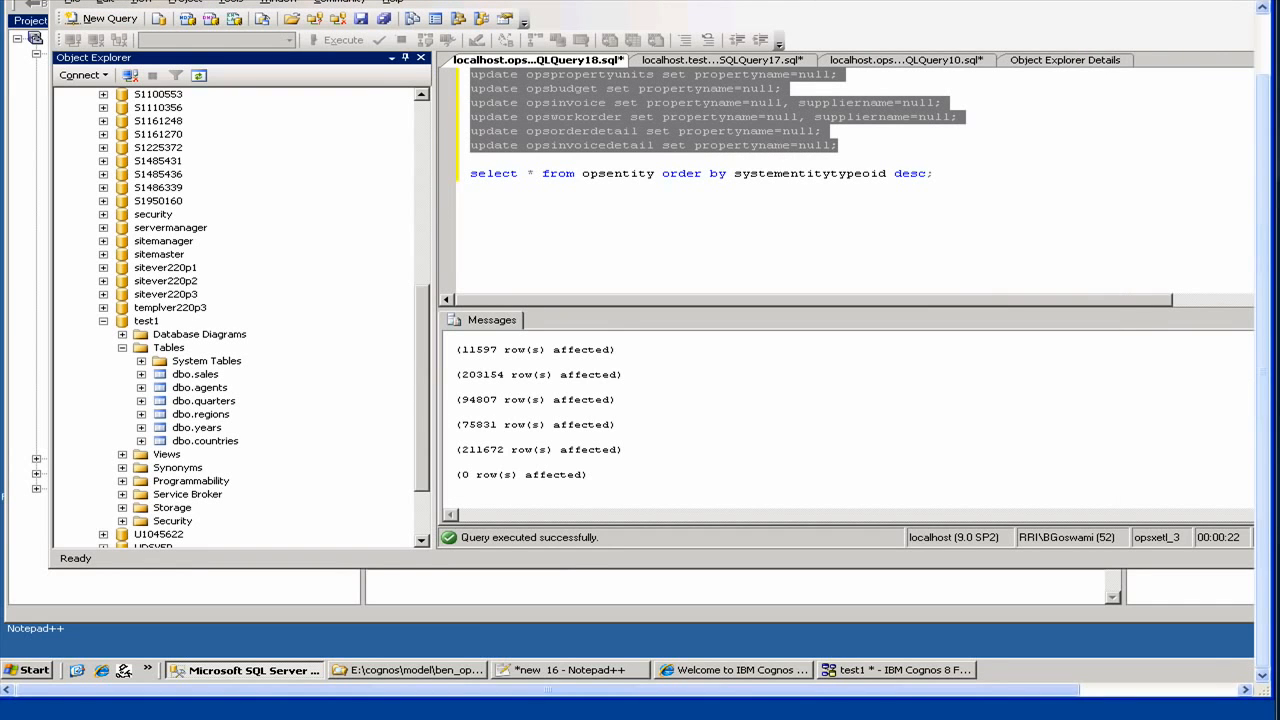
{"action": "key", "text": "alt+Tab"}
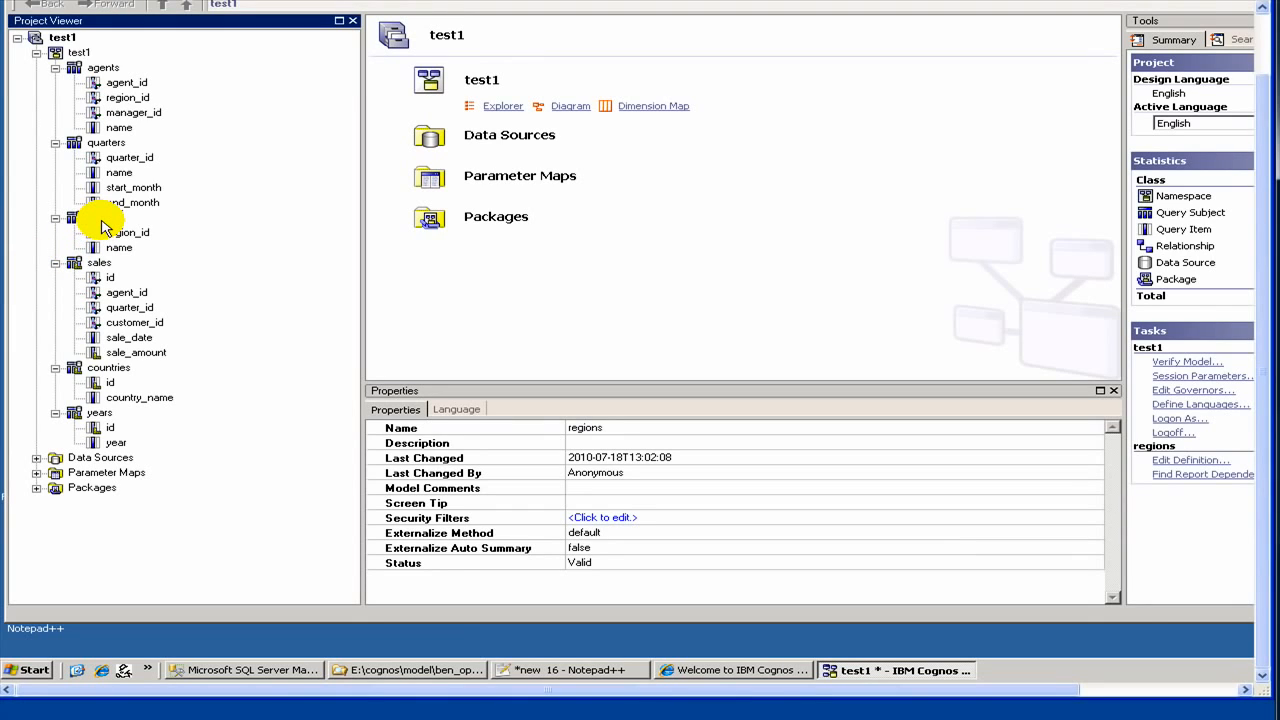
Step: Start the Metadata Wizard on the test1 namespace with Data Sources and the test1 data source
{"action": "right_click", "coordinate": [102, 220]}
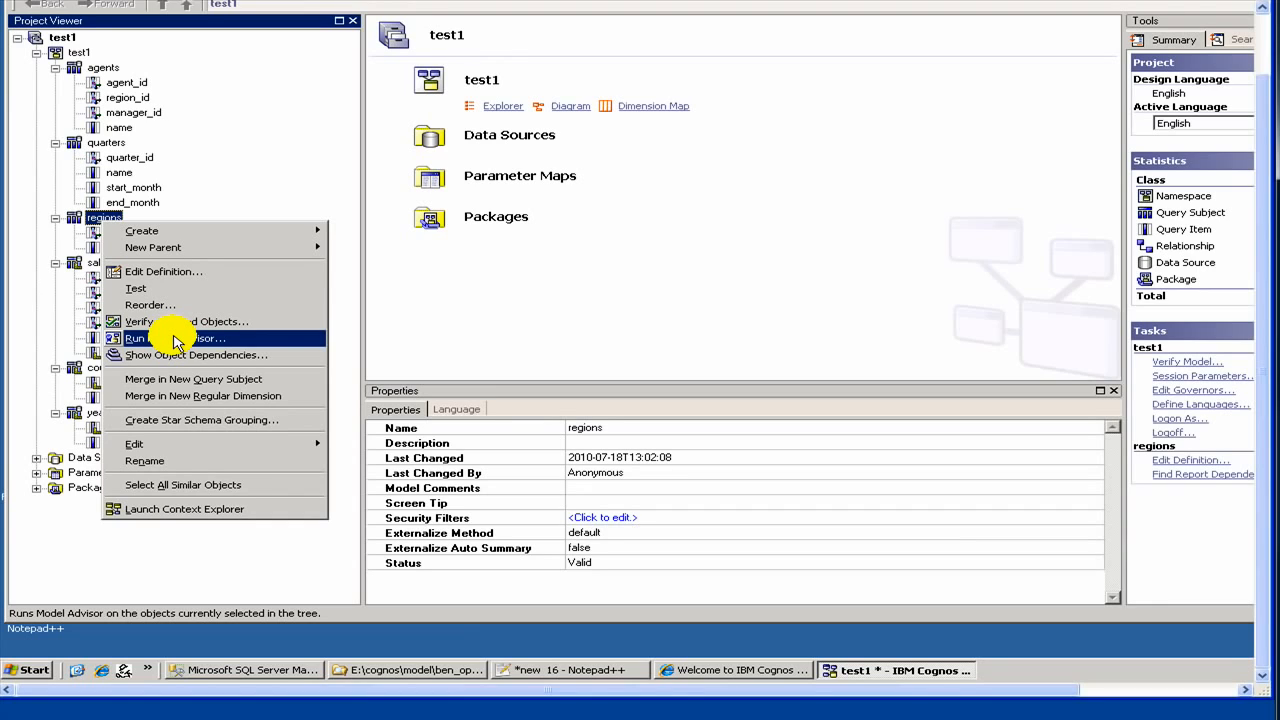
{"action": "left_click", "coordinate": [72, 58]}
{"action": "right_click", "coordinate": [71, 57]}
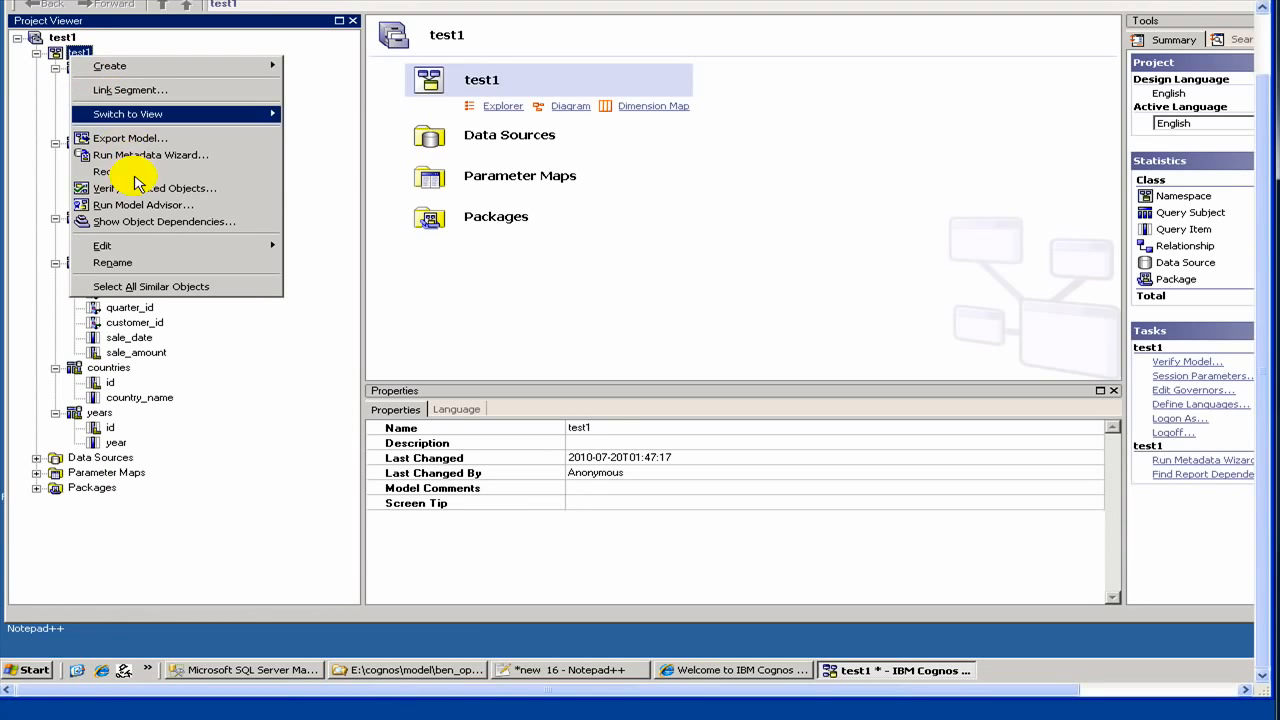
{"action": "left_click", "coordinate": [110, 155]}
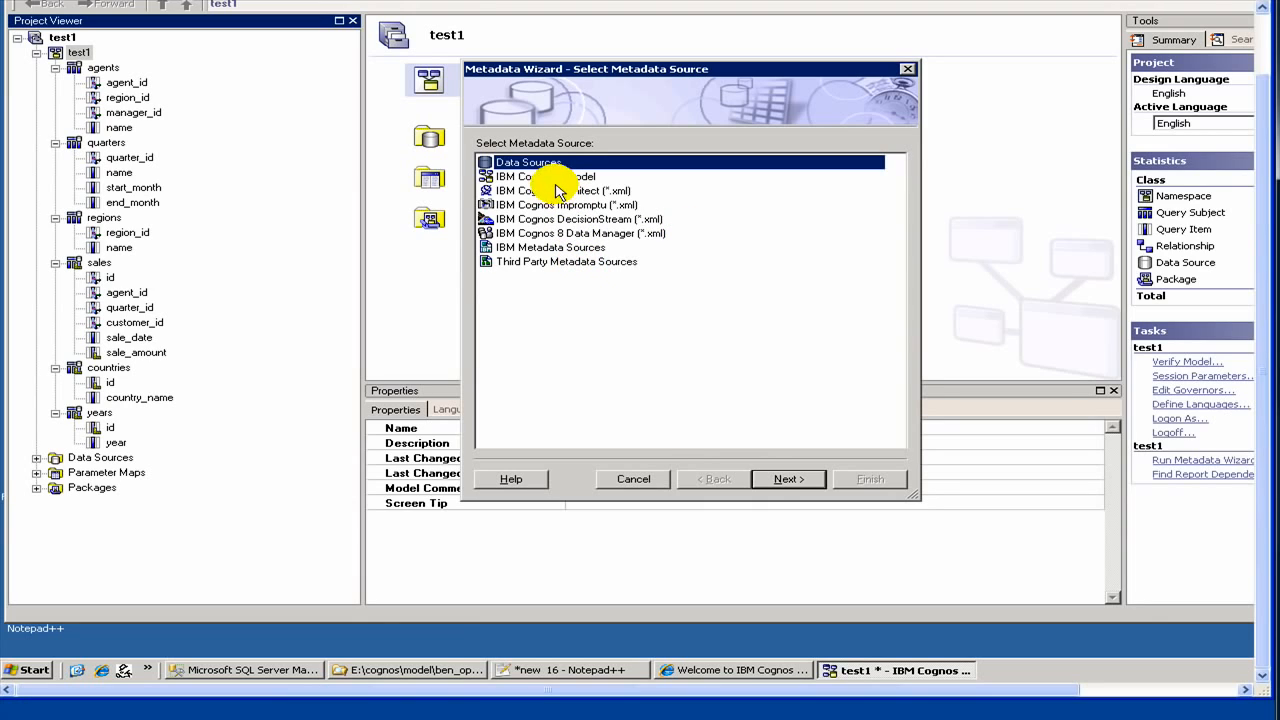
{"action": "left_click", "coordinate": [783, 488]}
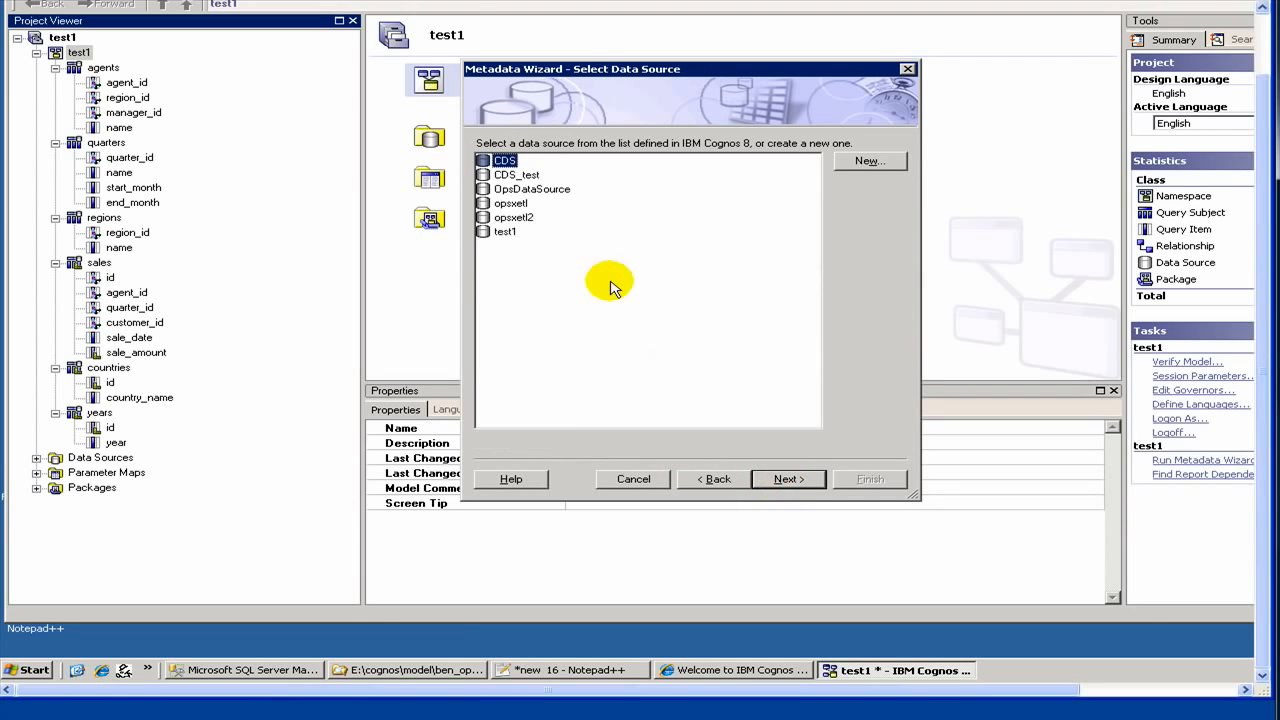
{"action": "left_click", "coordinate": [502, 231]}
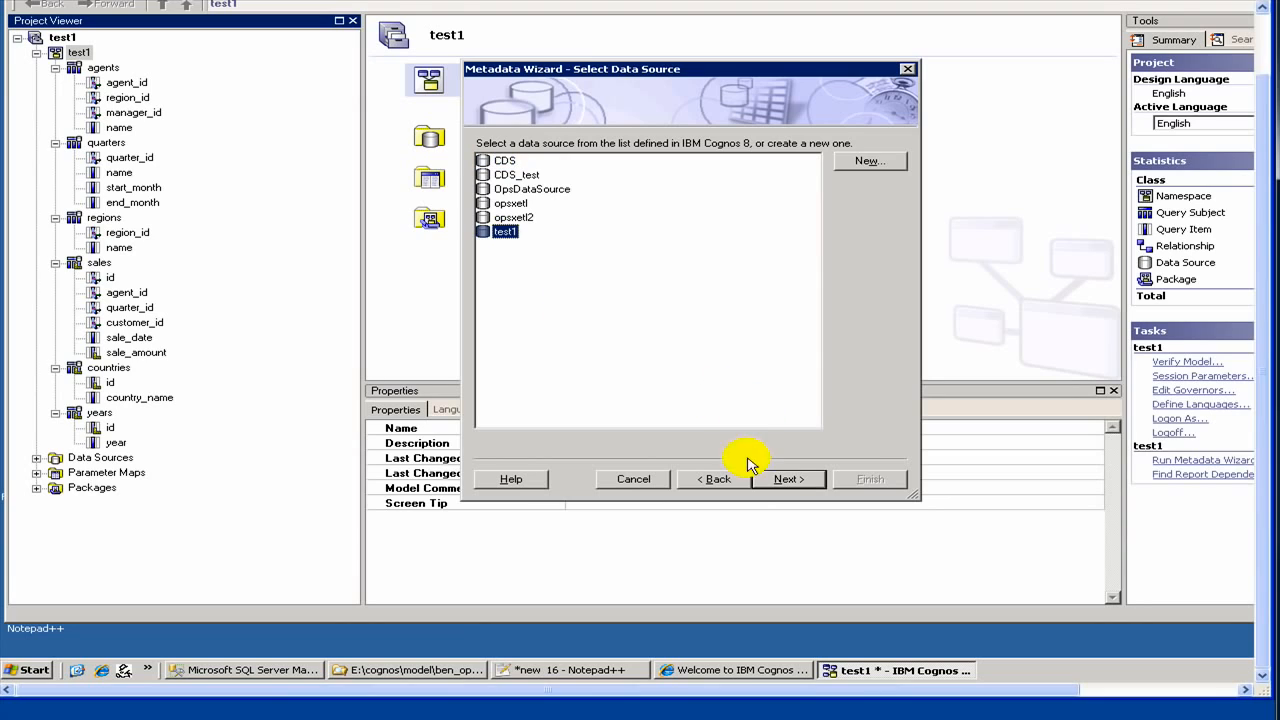
{"action": "left_click", "coordinate": [757, 478]}
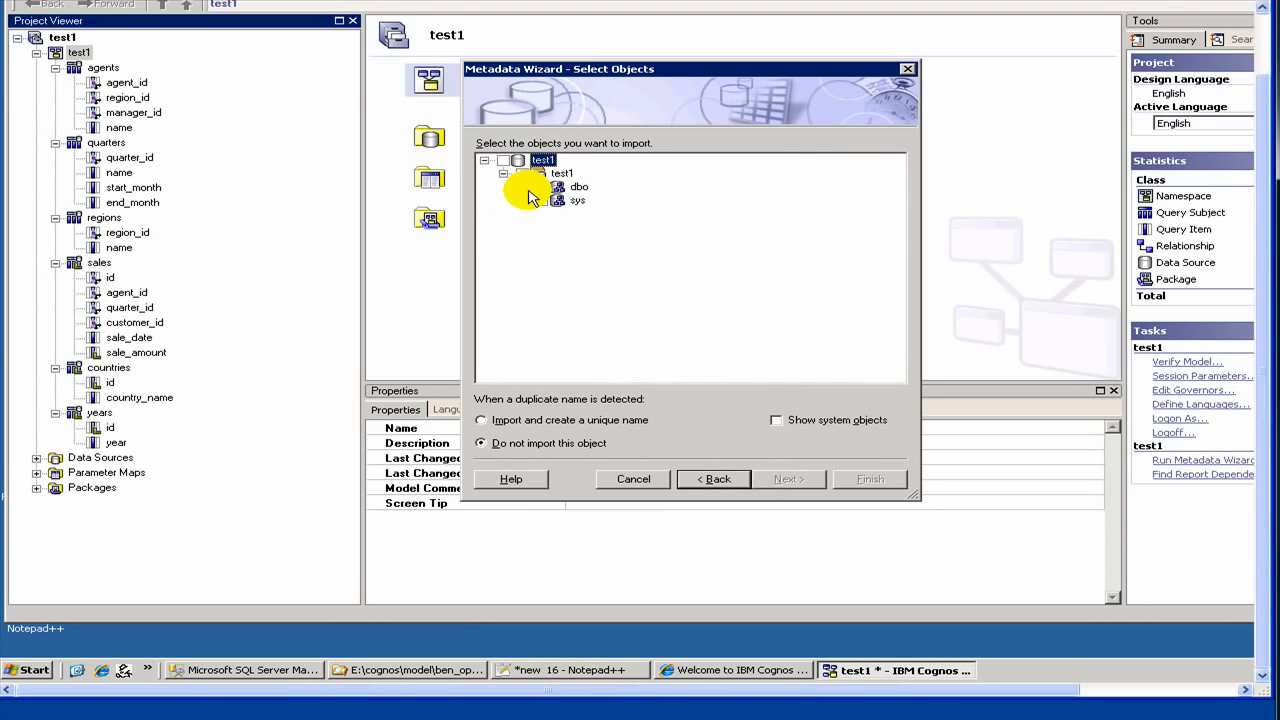
Step: Select only regions' country_id column under dbo > Tables, import with default relationships, and finish
{"action": "left_click", "coordinate": [522, 187]}
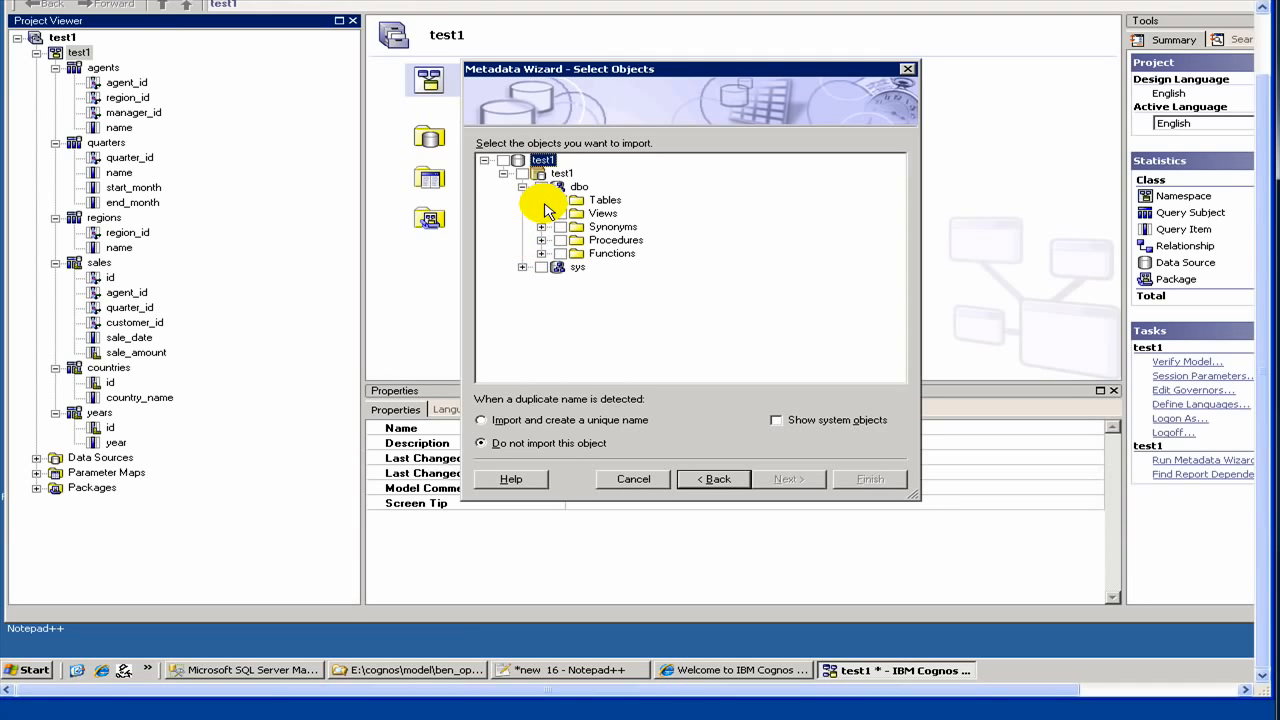
{"action": "left_click", "coordinate": [541, 200]}
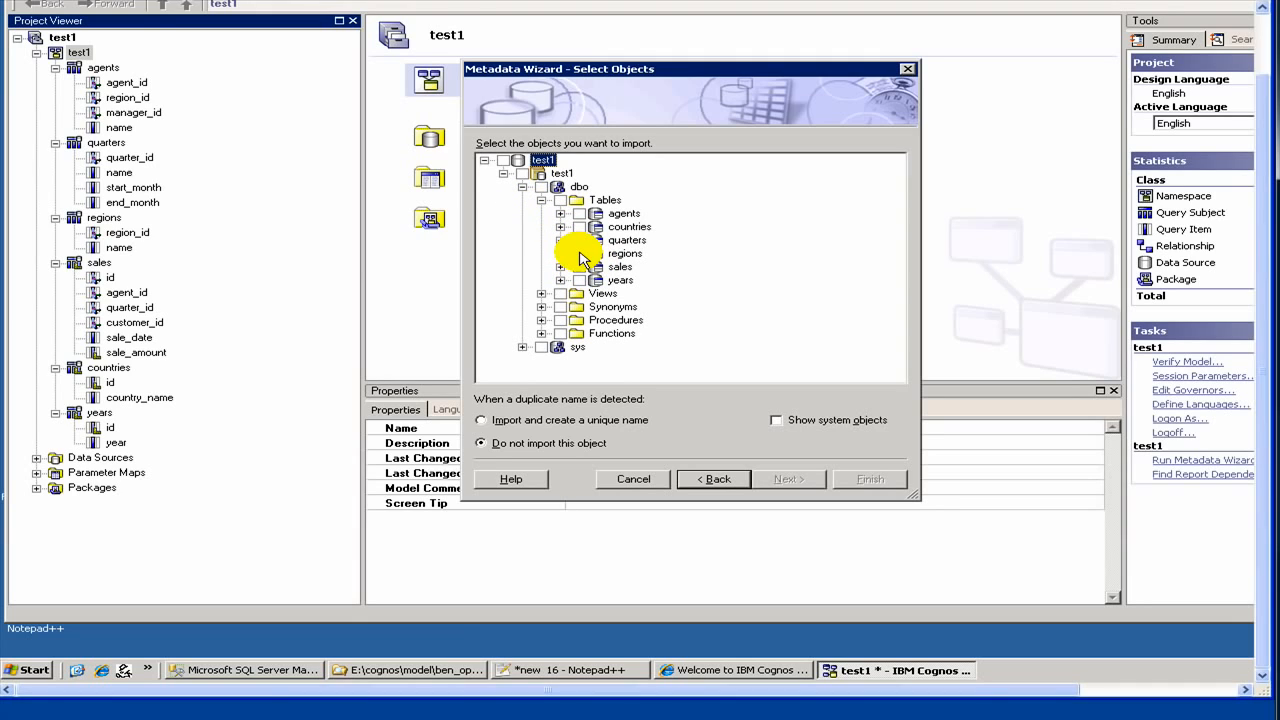
{"action": "left_click", "coordinate": [578, 240]}
{"action": "left_click", "coordinate": [578, 253]}
{"action": "left_click", "coordinate": [560, 253]}
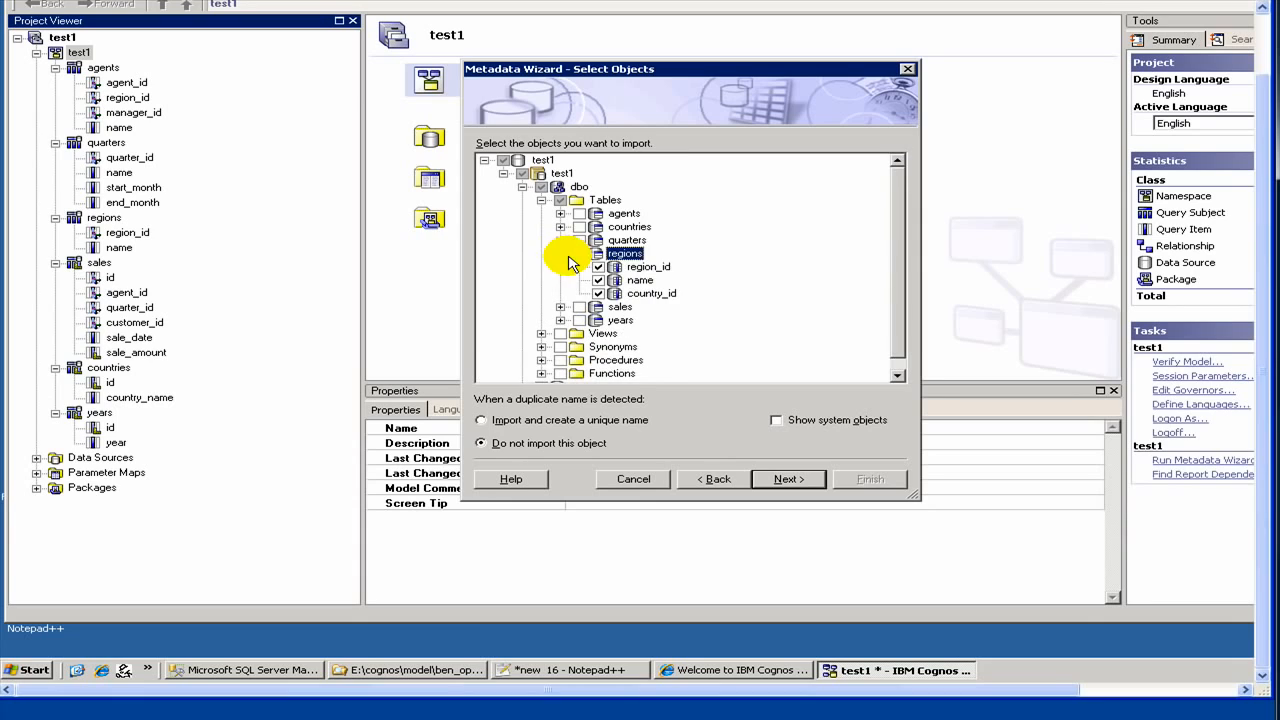
{"action": "left_click", "coordinate": [580, 254]}
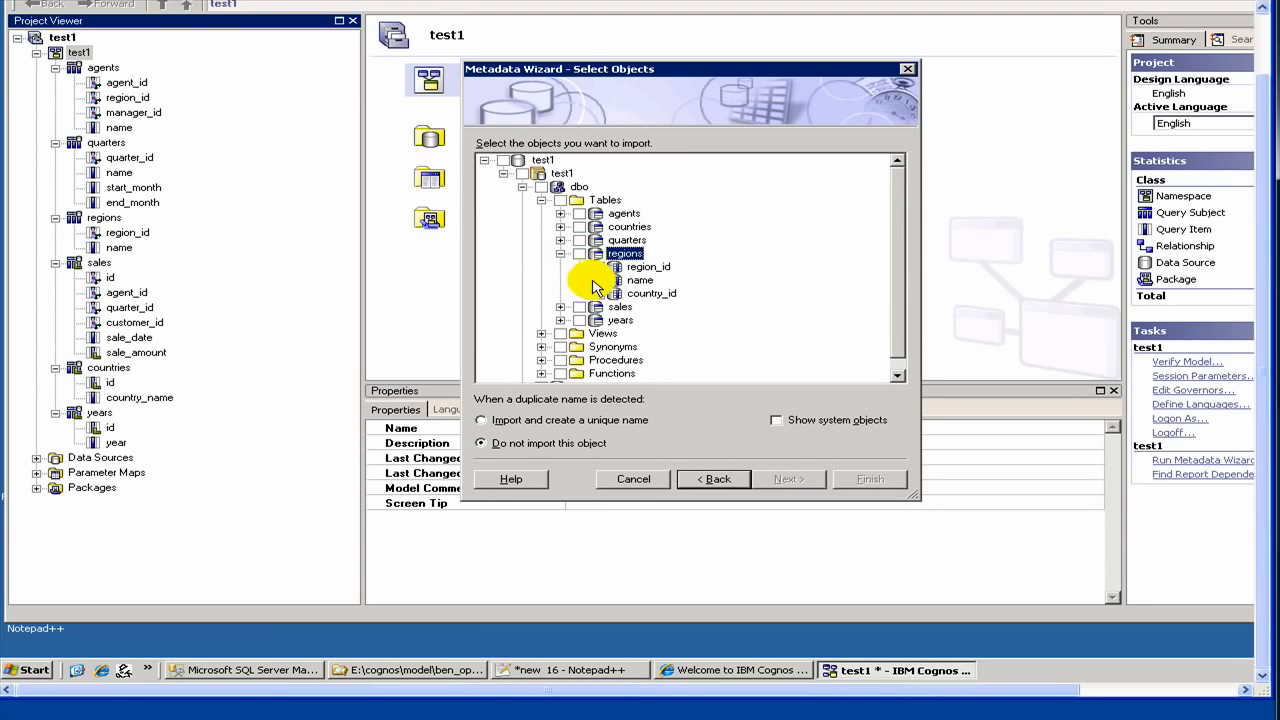
{"action": "left_click", "coordinate": [600, 293]}
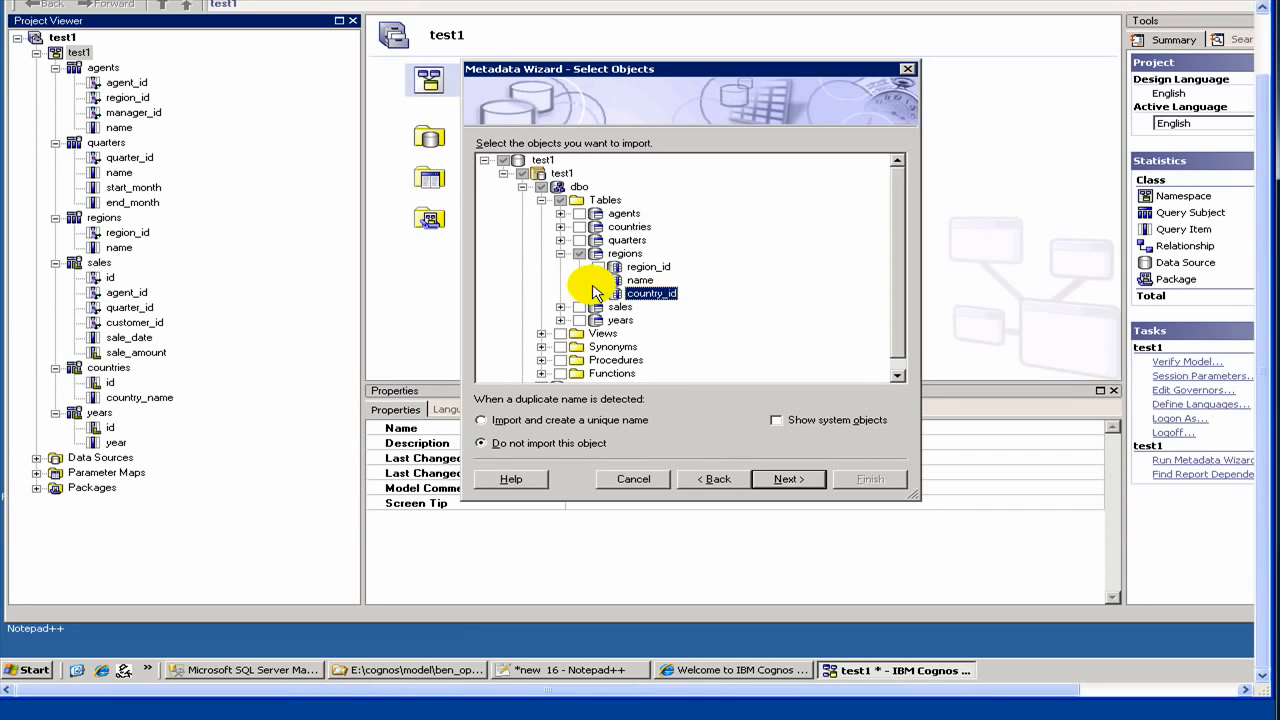
{"action": "left_click", "coordinate": [785, 482]}
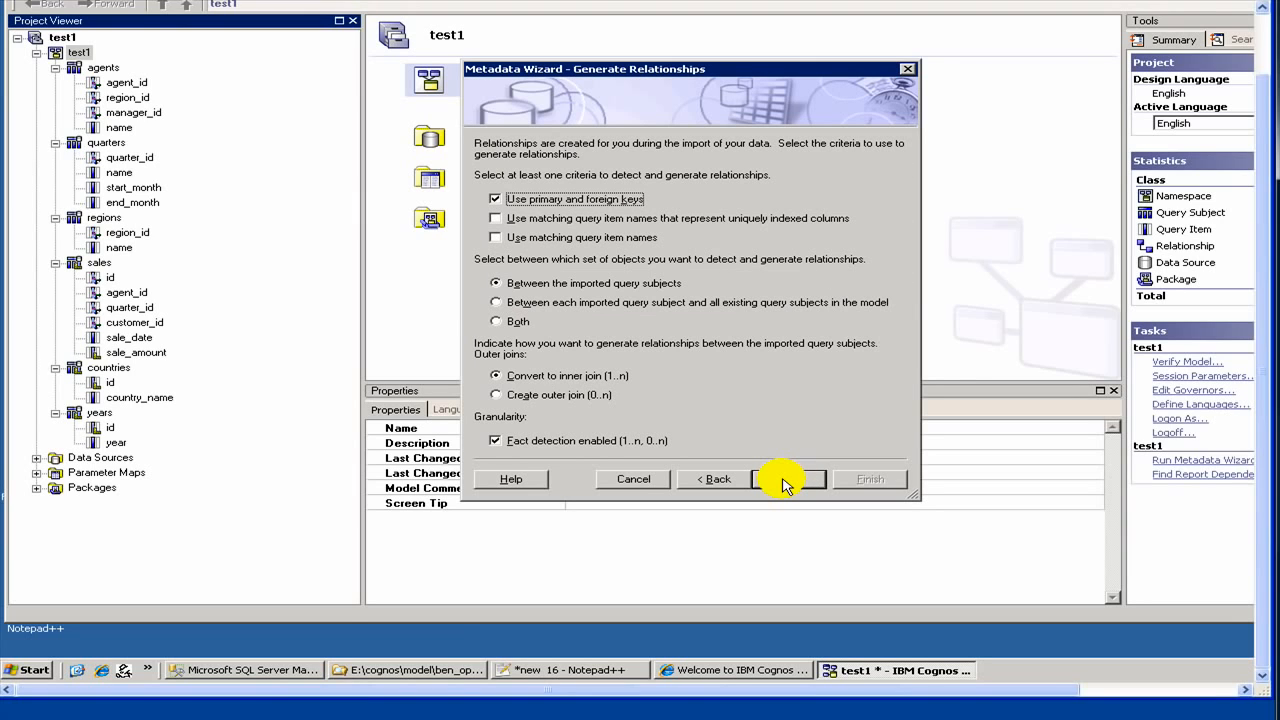
{"action": "left_click", "coordinate": [785, 482]}
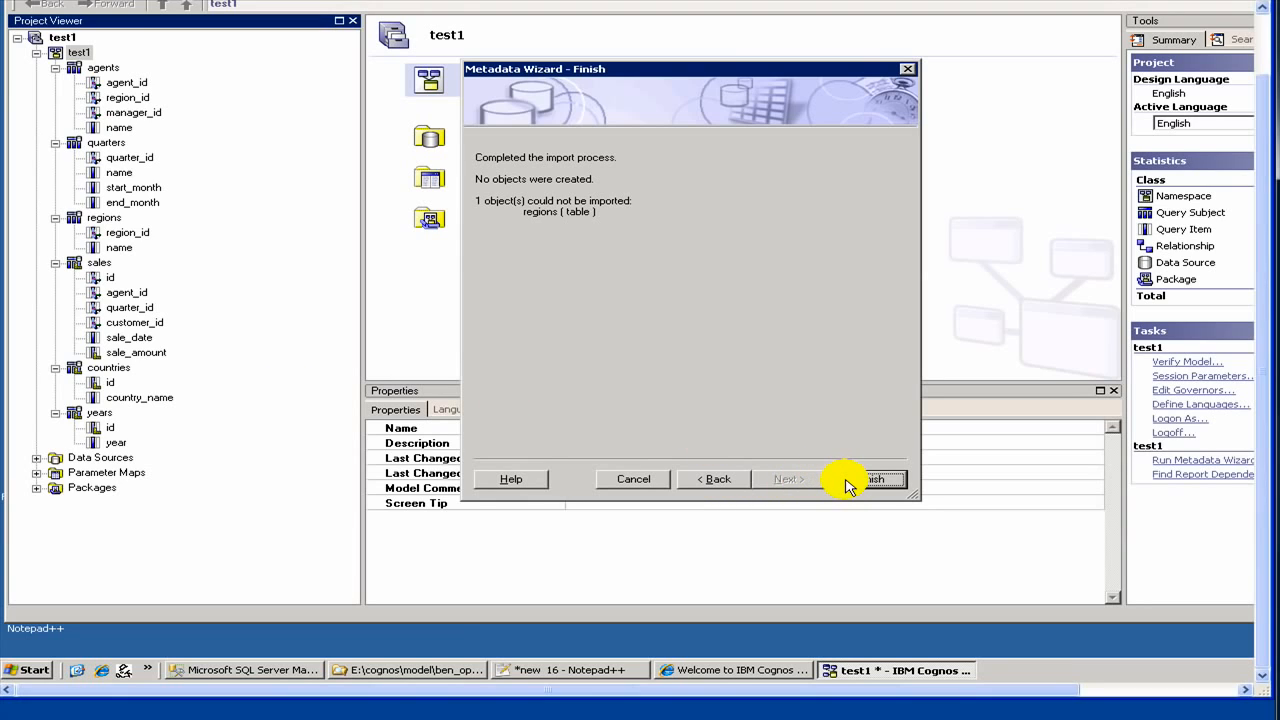
{"action": "left_click", "coordinate": [856, 480]}
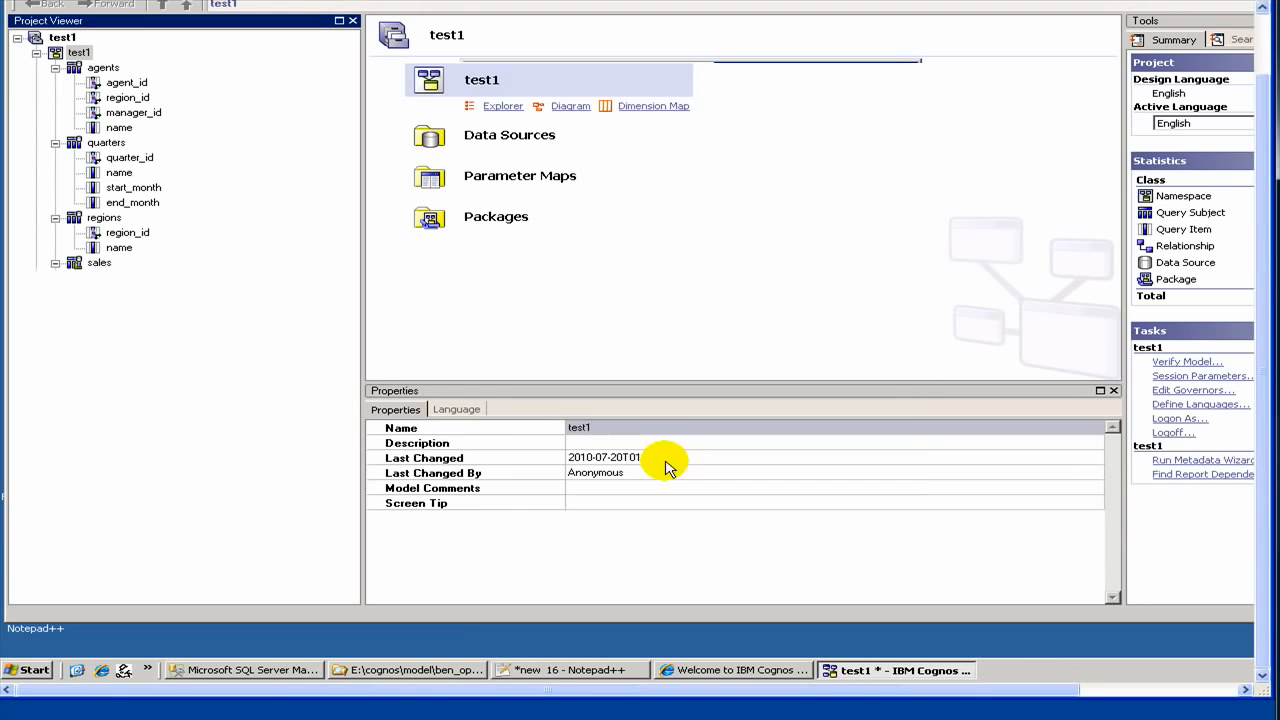
{"action": "right_click", "coordinate": [105, 217]}
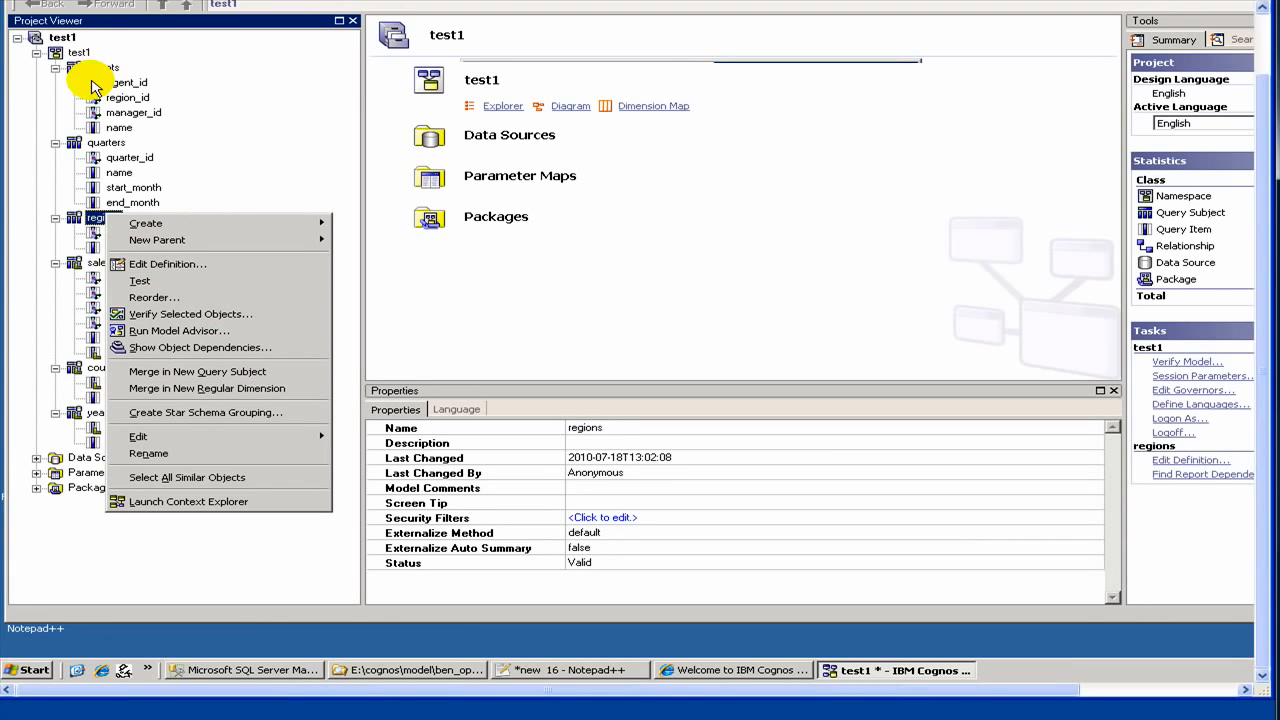
{"action": "right_click", "coordinate": [70, 52]}
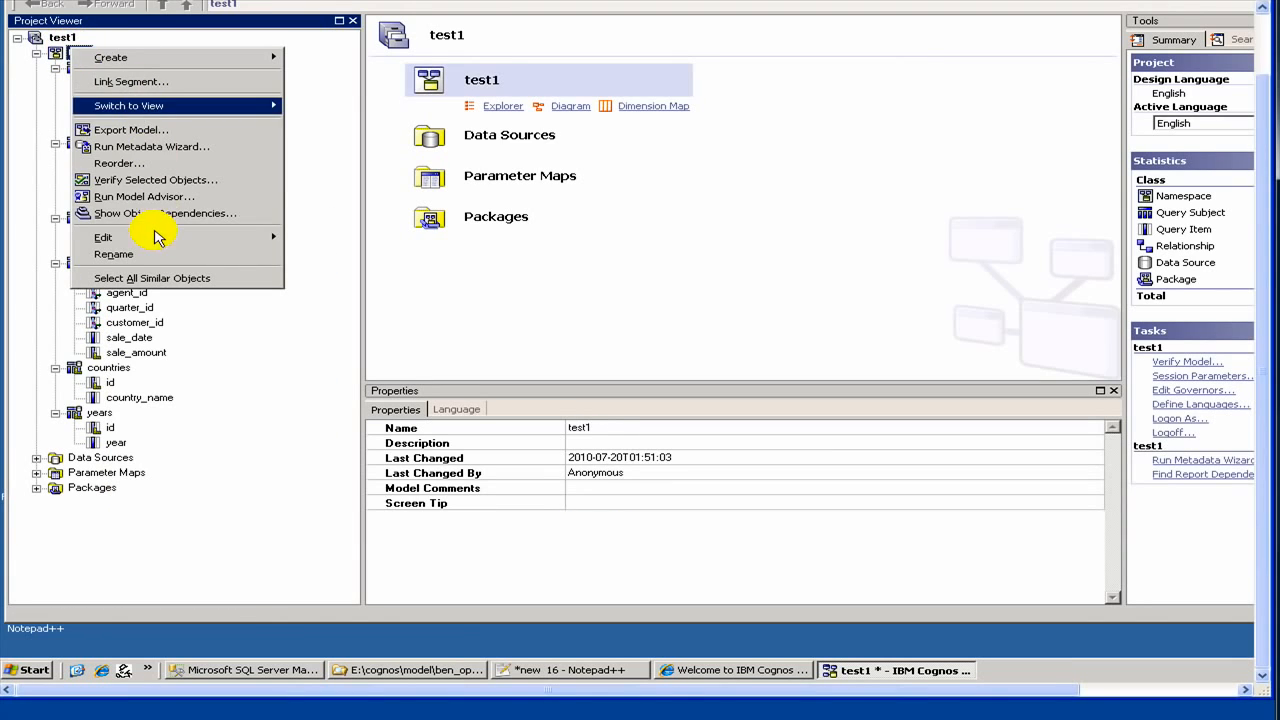
{"action": "left_click", "coordinate": [184, 570]}
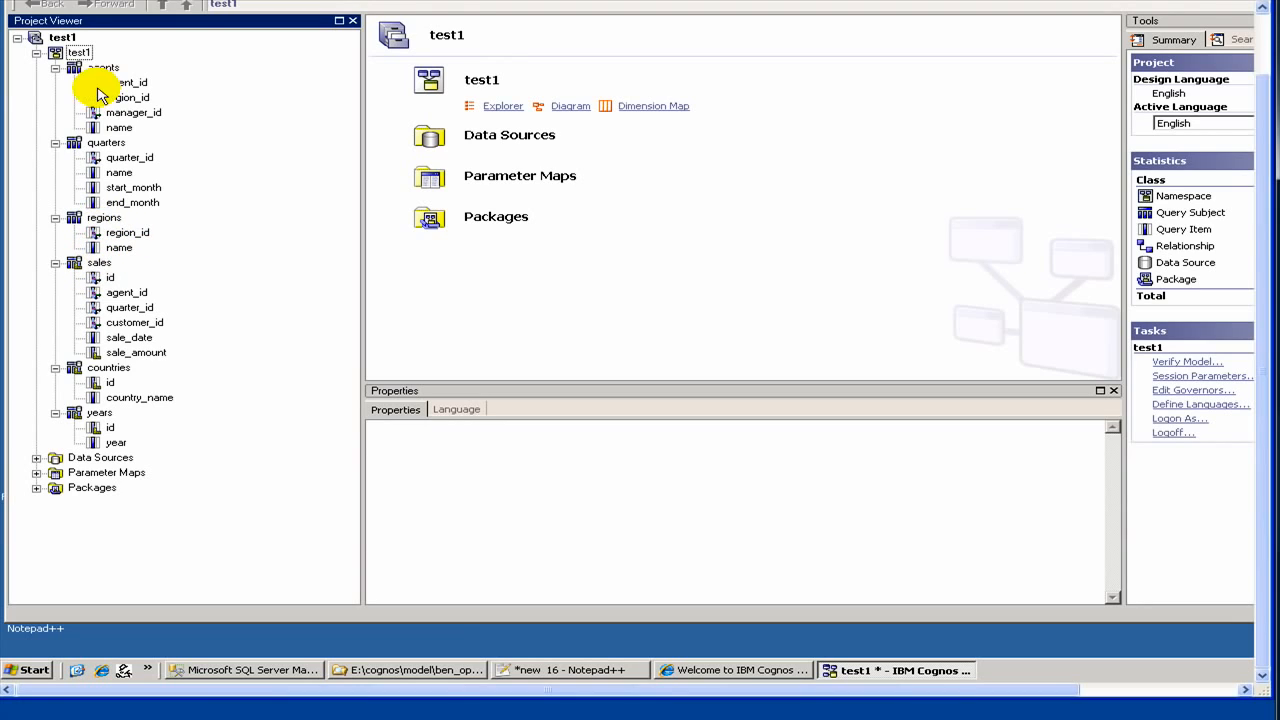
{"action": "right_click", "coordinate": [76, 54]}
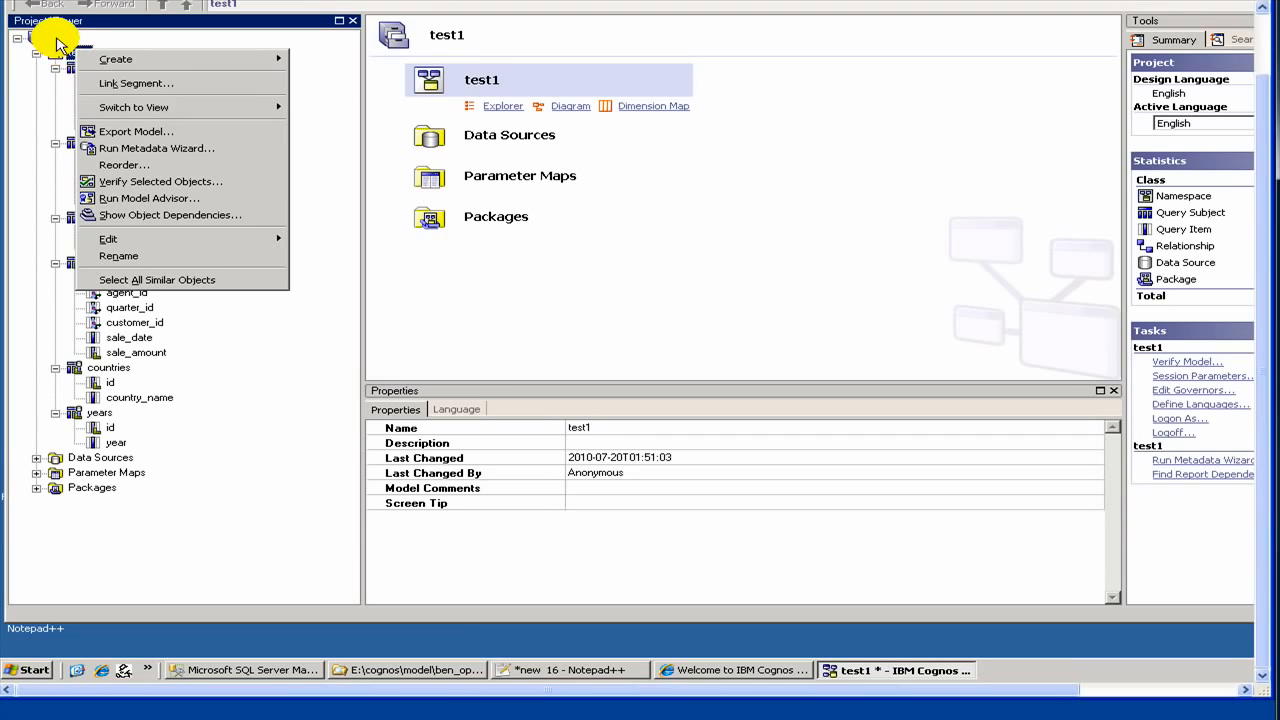
{"action": "left_click", "coordinate": [57, 40]}
{"action": "right_click", "coordinate": [57, 38]}
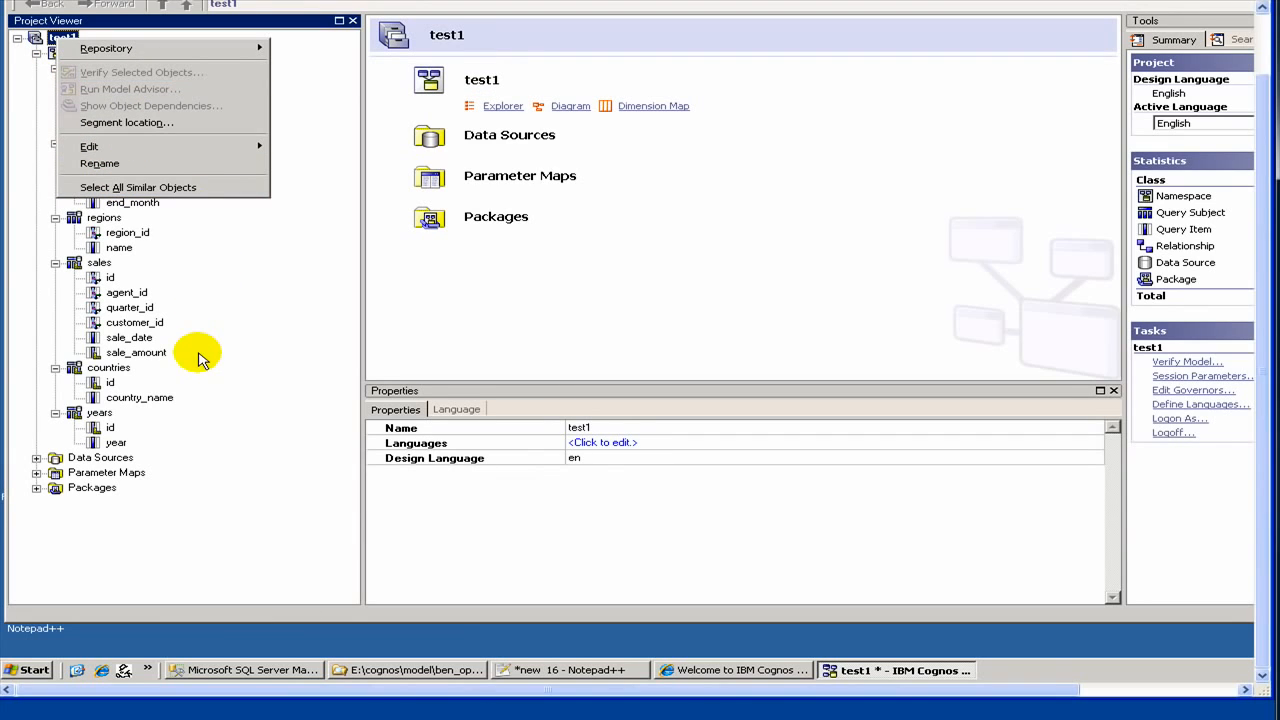
{"action": "left_click", "coordinate": [88, 205]}
{"action": "left_click", "coordinate": [93, 218]}
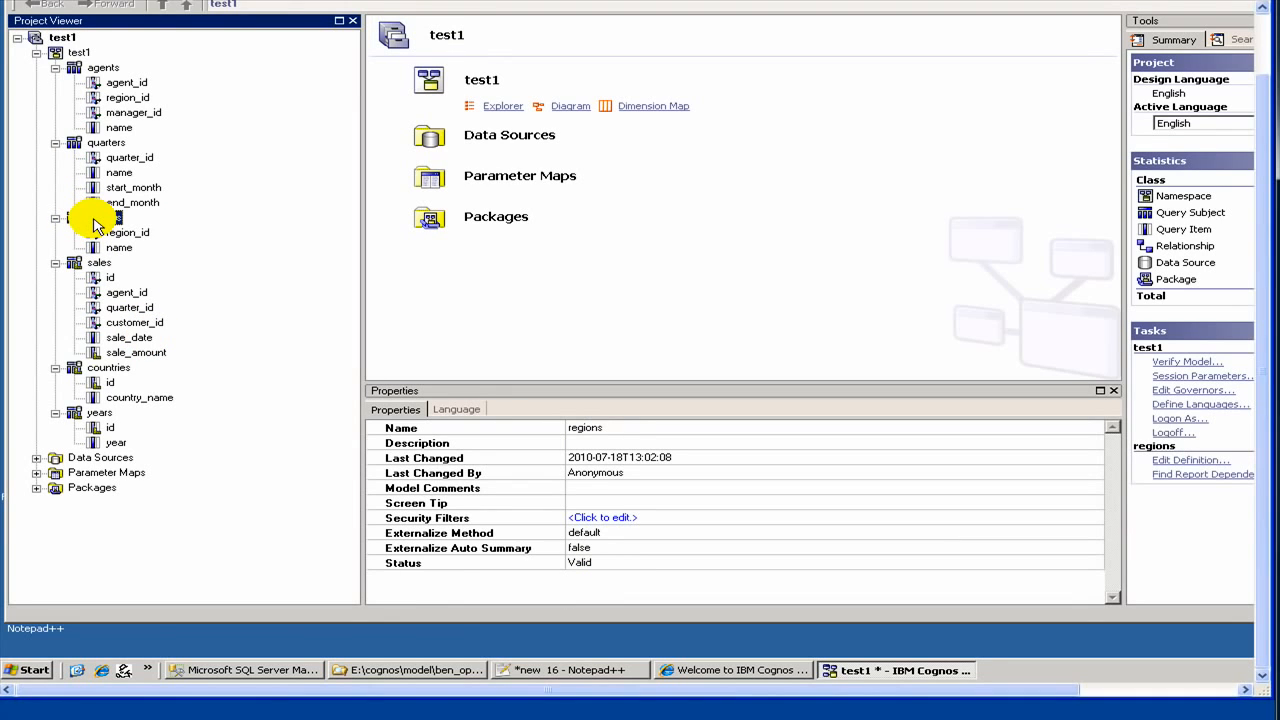
{"action": "right_click", "coordinate": [97, 225]}
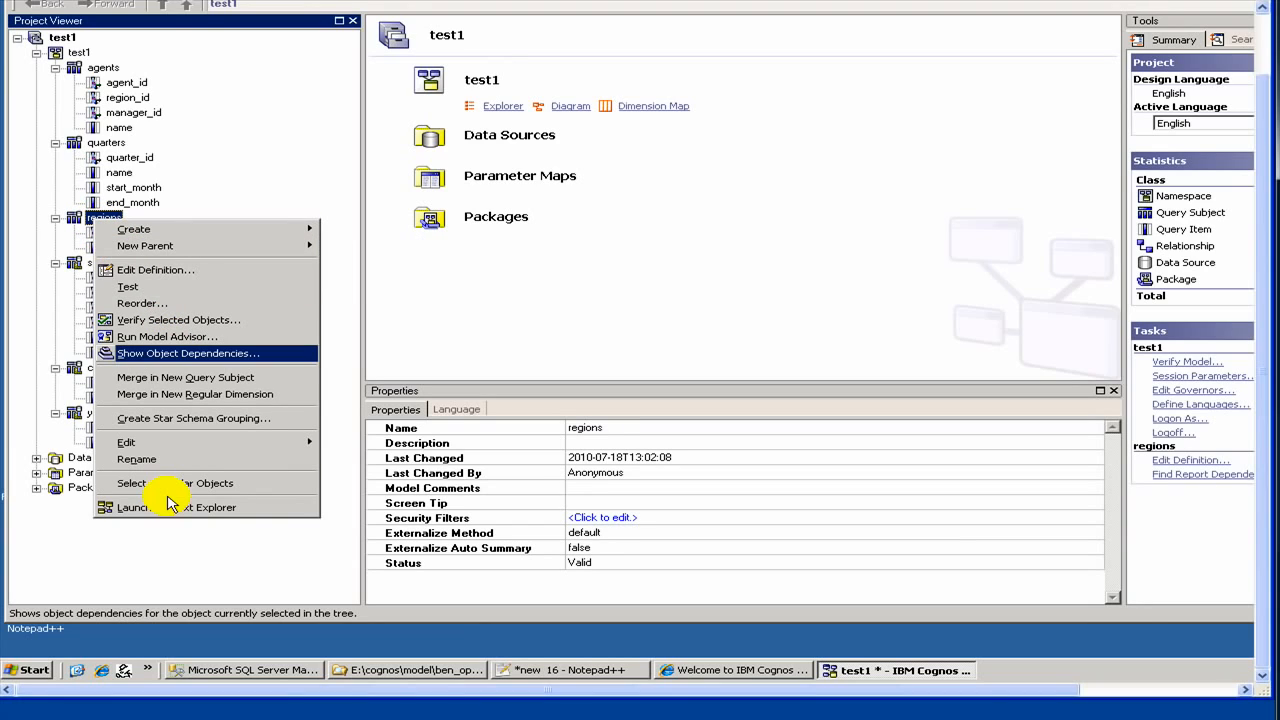
{"action": "left_click", "coordinate": [80, 226]}
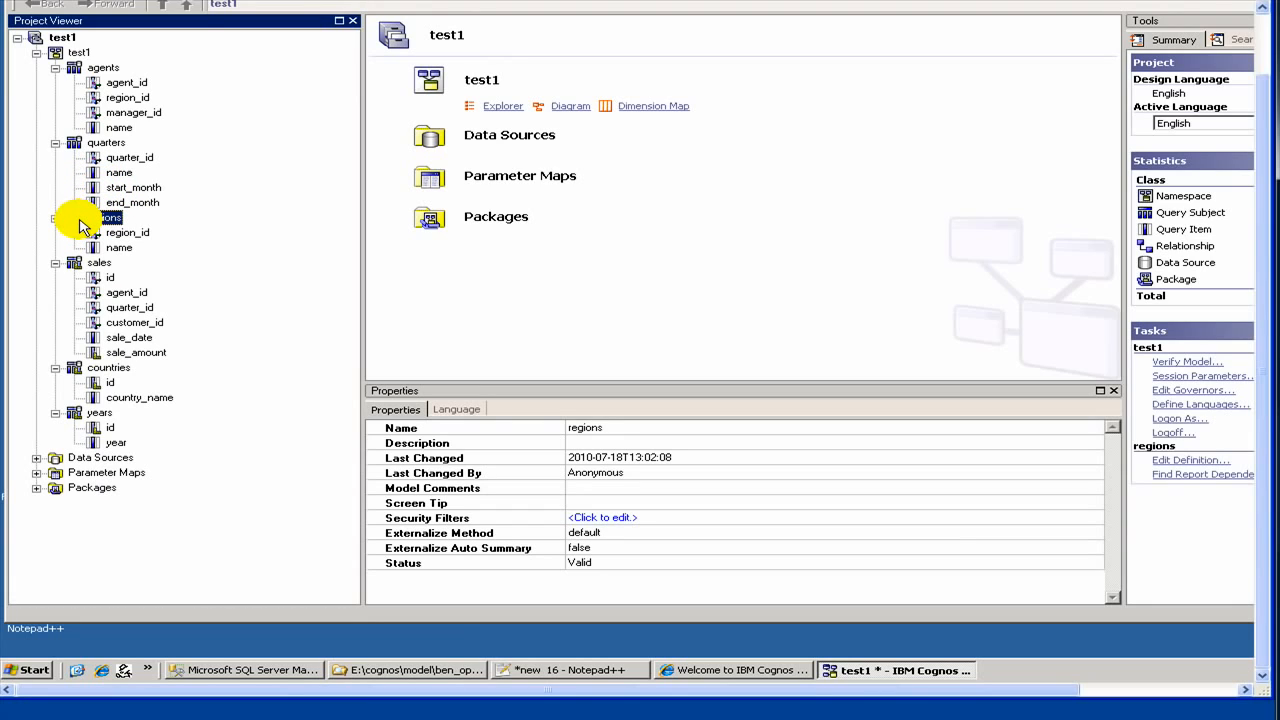
Step: Open test1 in the Explorer, inspect regions, and bring up the test1 namespace's context menu
{"action": "double_click", "coordinate": [86, 60]}
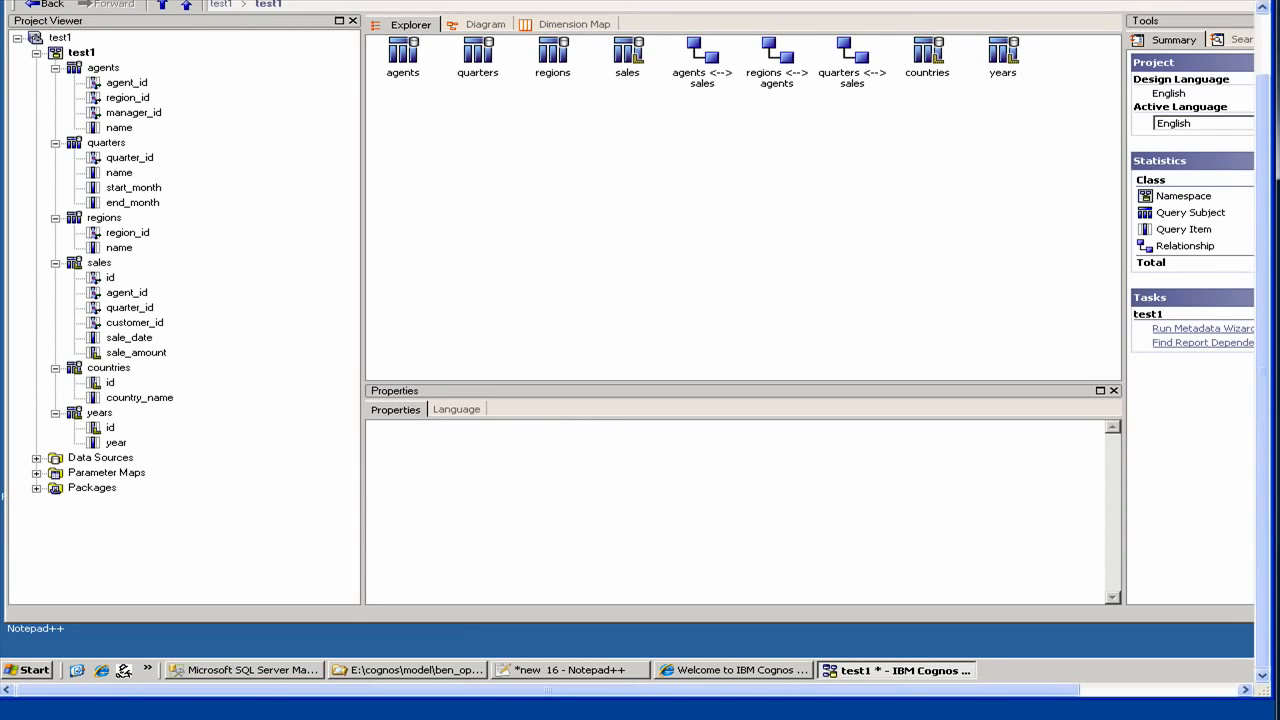
{"action": "left_click", "coordinate": [103, 218]}
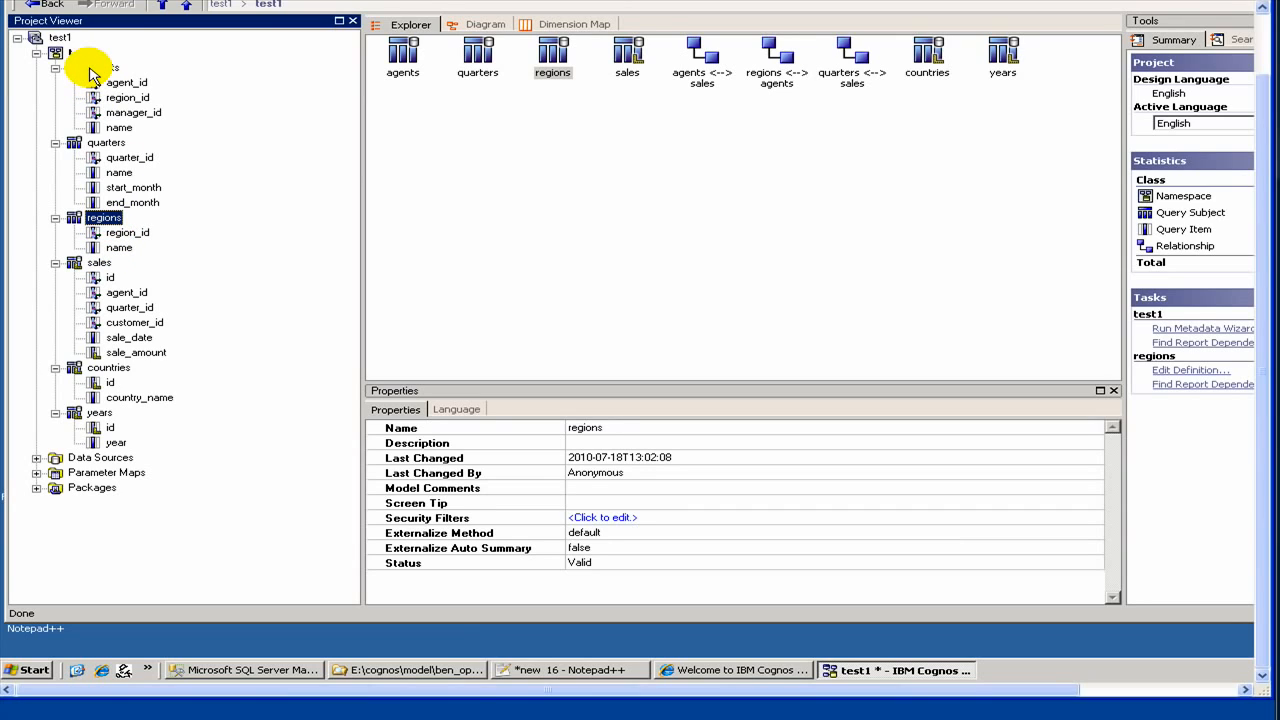
{"action": "right_click", "coordinate": [101, 218]}
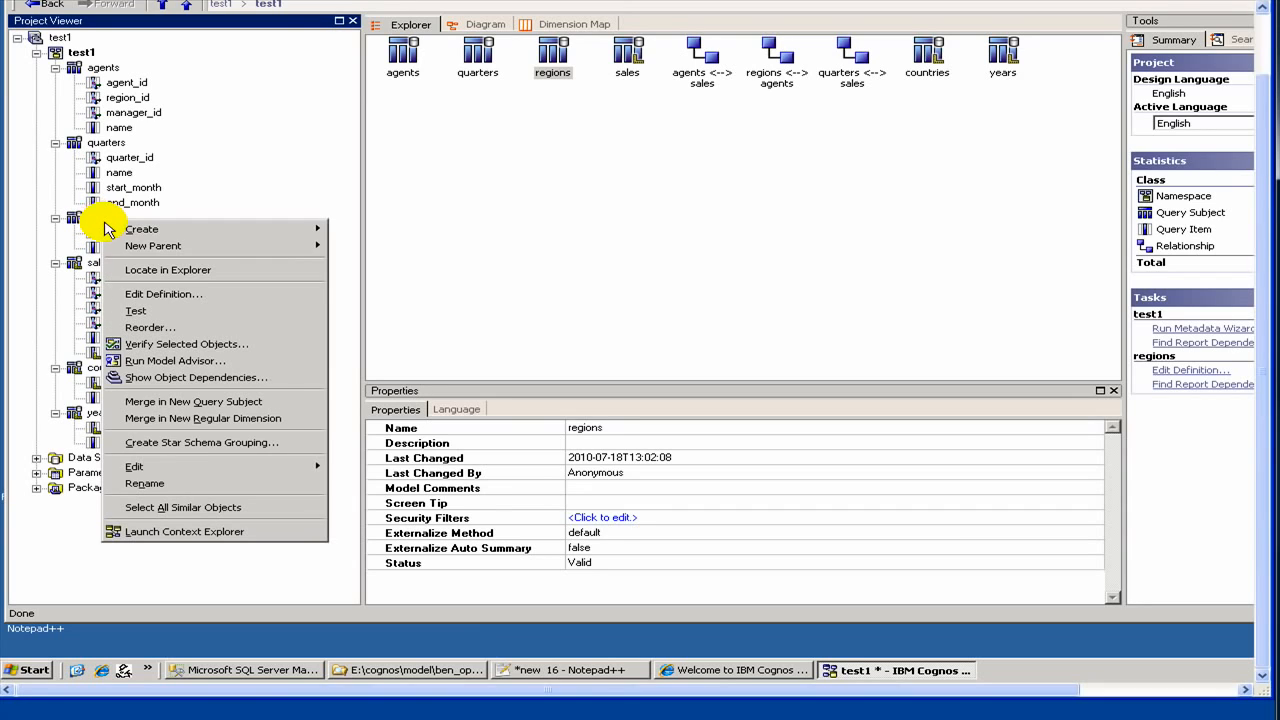
{"action": "left_click", "coordinate": [86, 50]}
{"action": "right_click", "coordinate": [86, 51]}
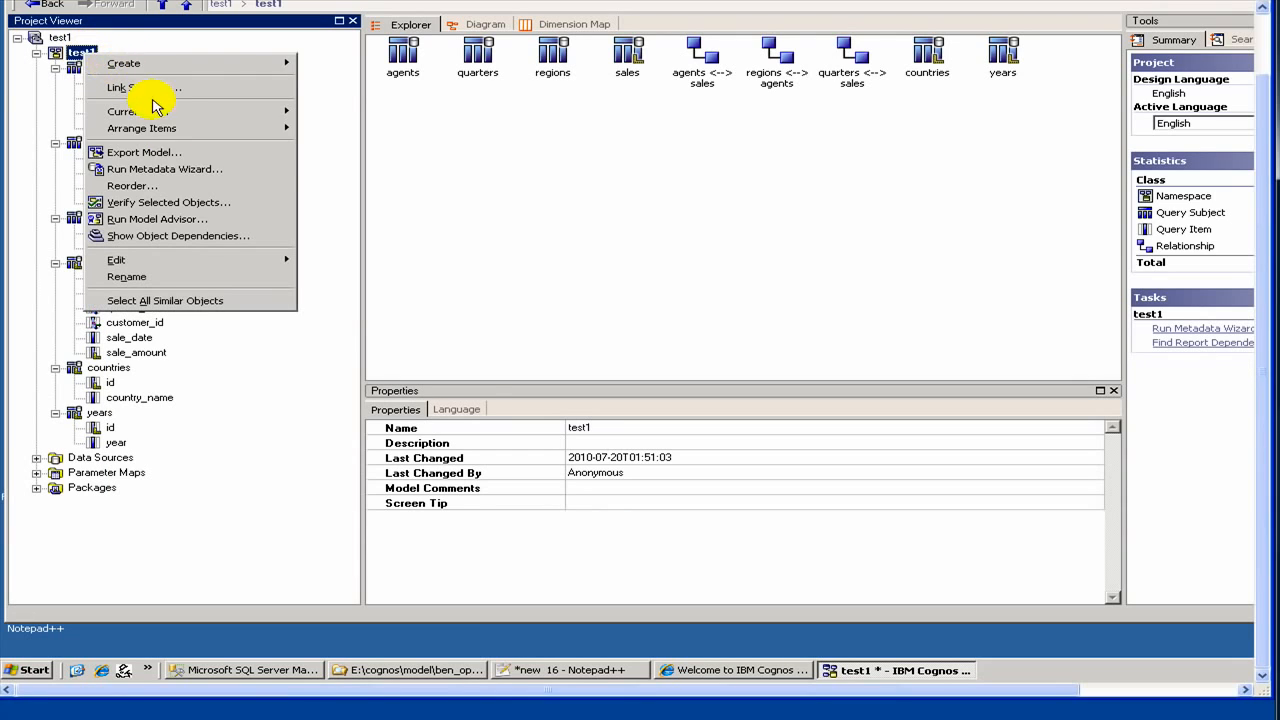
Step: Start the Metadata Wizard with Data Sources and the test1 data source
{"action": "left_click", "coordinate": [193, 177]}
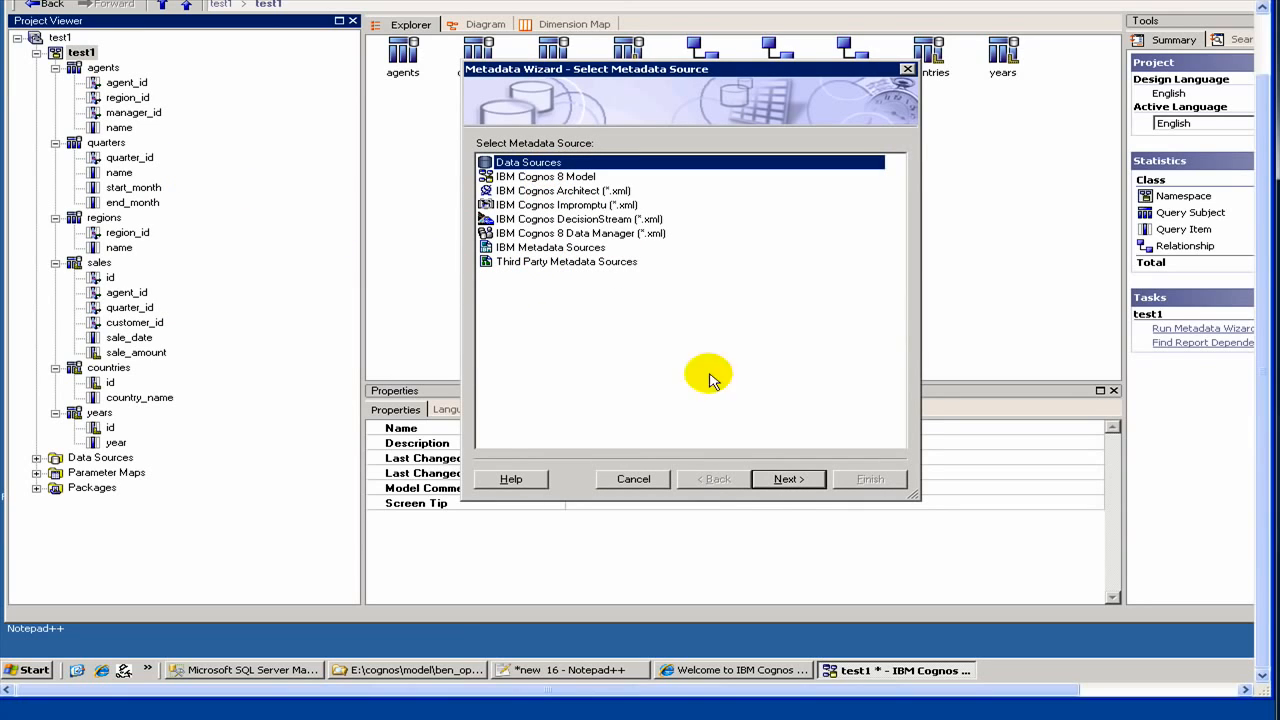
{"action": "left_click", "coordinate": [777, 481]}
{"action": "left_click", "coordinate": [505, 231]}
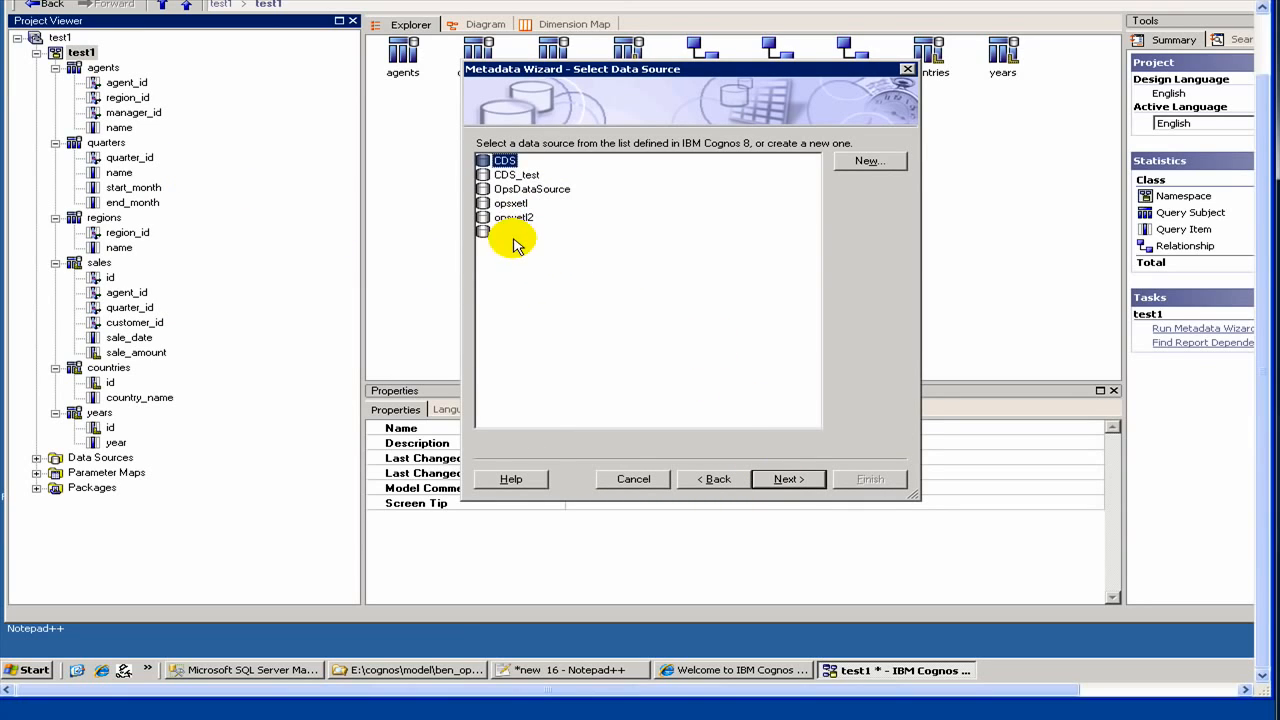
{"action": "left_click", "coordinate": [787, 478]}
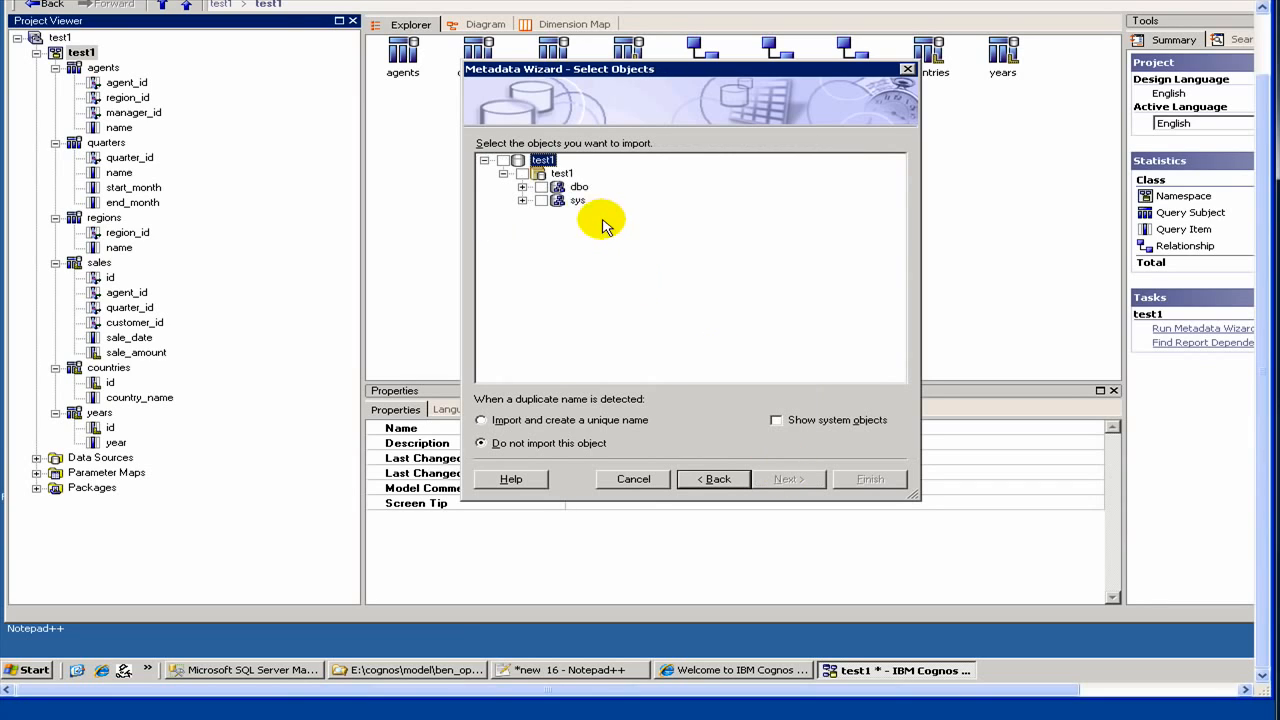
Step: Select only regions' country_id under dbo > Tables, import, note the 'regions not imported' message, and finish
{"action": "left_click", "coordinate": [522, 187]}
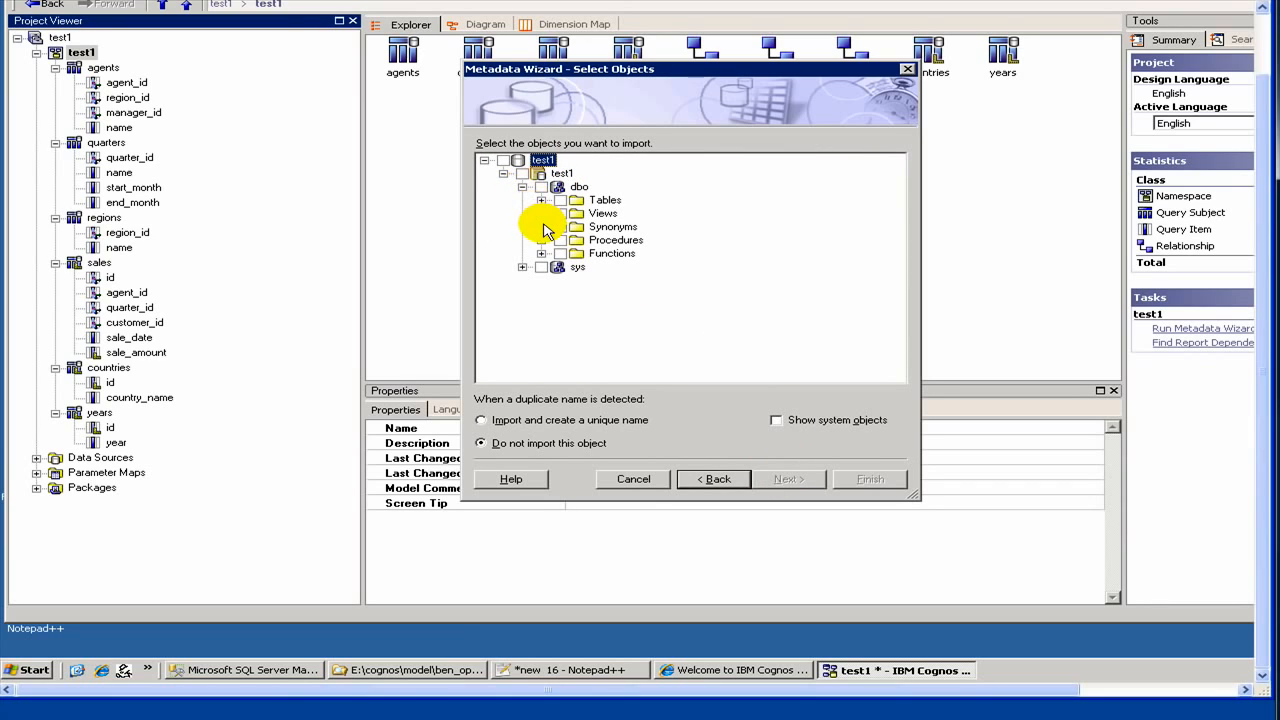
{"action": "left_click", "coordinate": [541, 200]}
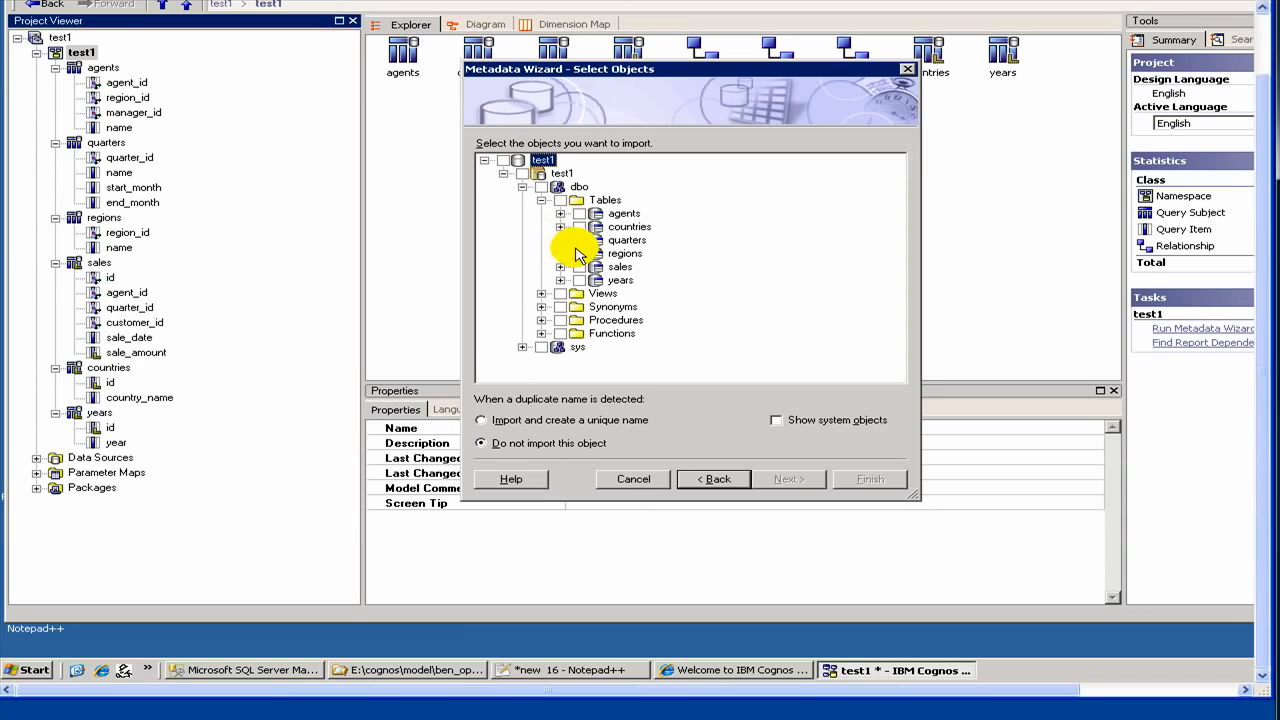
{"action": "left_click", "coordinate": [560, 253]}
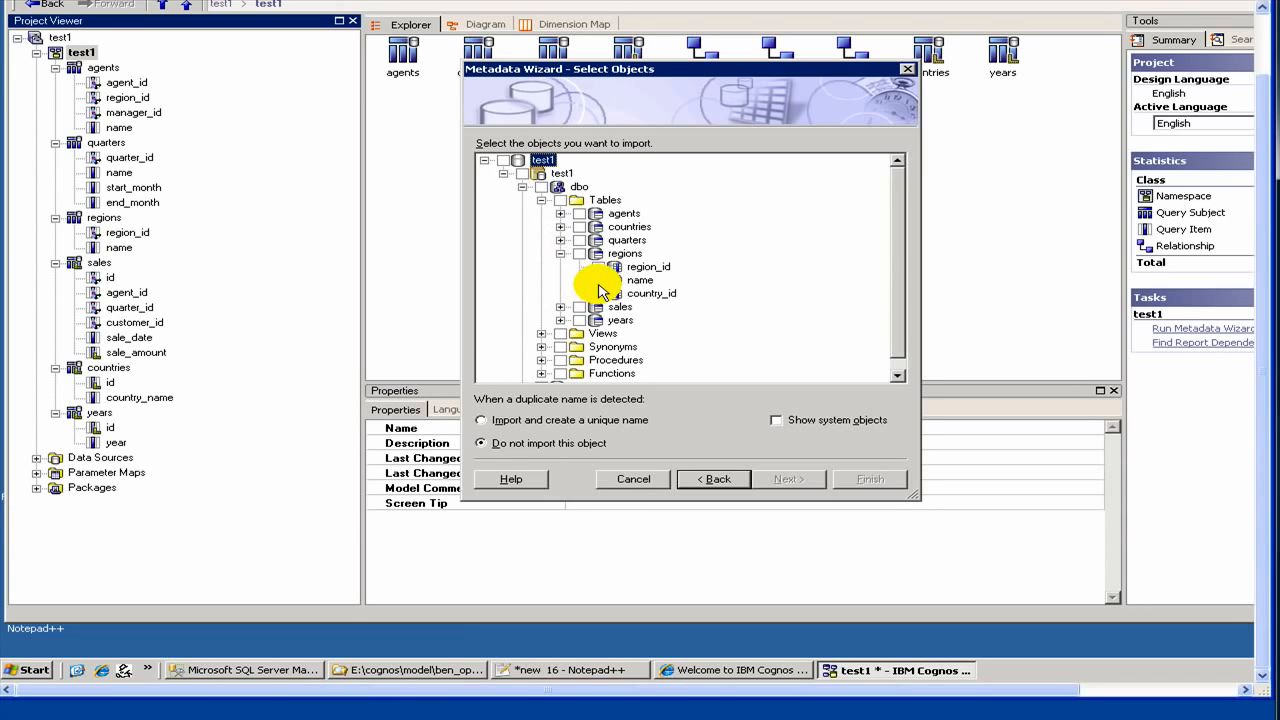
{"action": "left_click", "coordinate": [598, 294]}
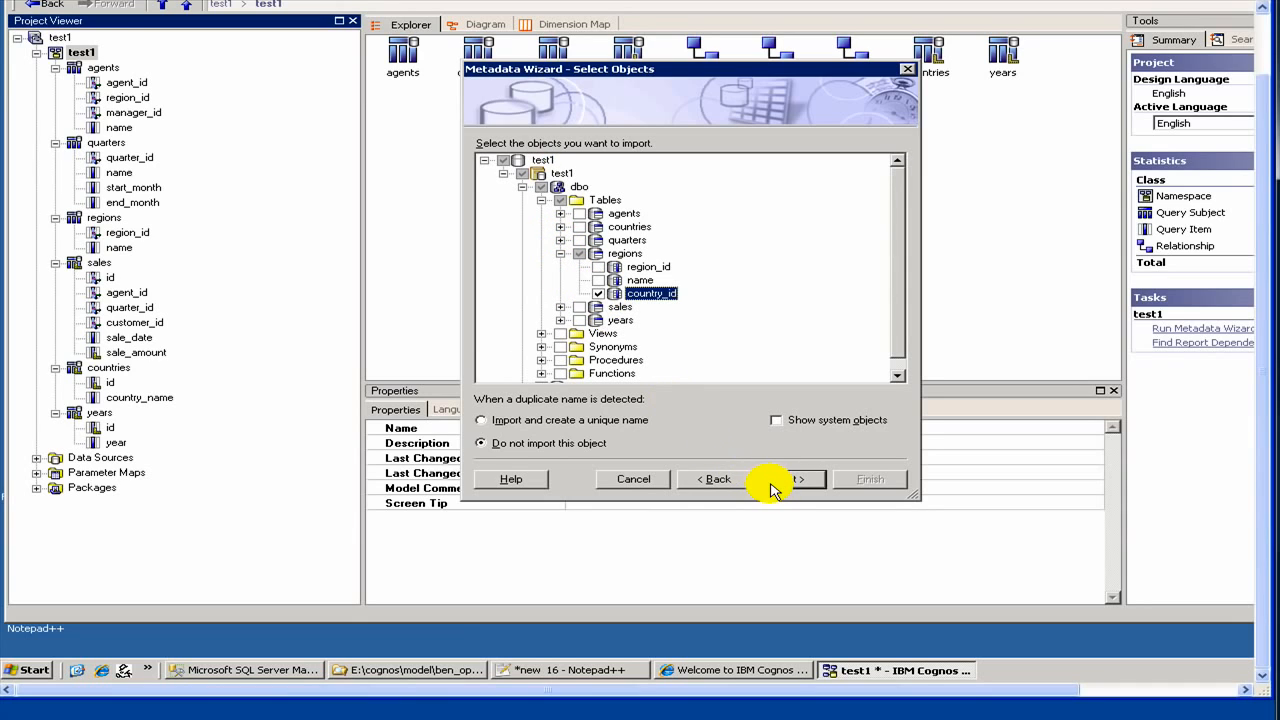
{"action": "left_click", "coordinate": [778, 486]}
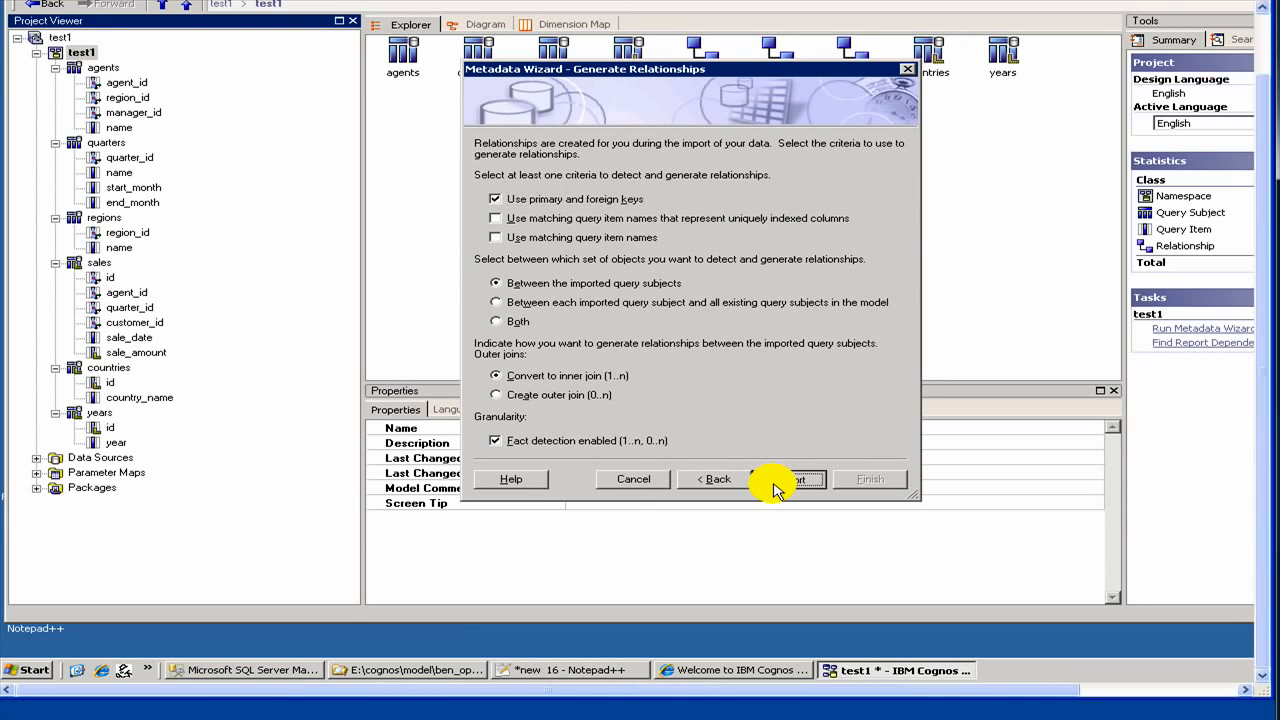
{"action": "left_click", "coordinate": [778, 486]}
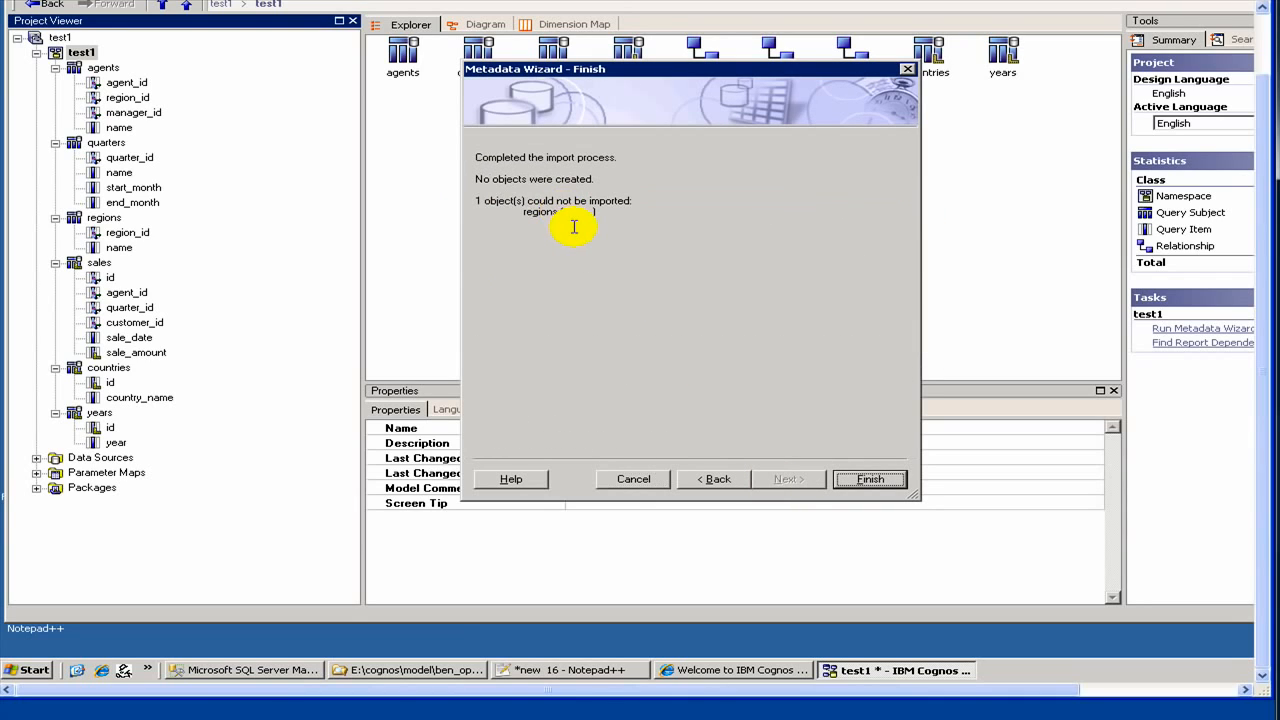
{"action": "left_click_drag", "start_coordinate": [510, 200], "coordinate": [645, 227]}
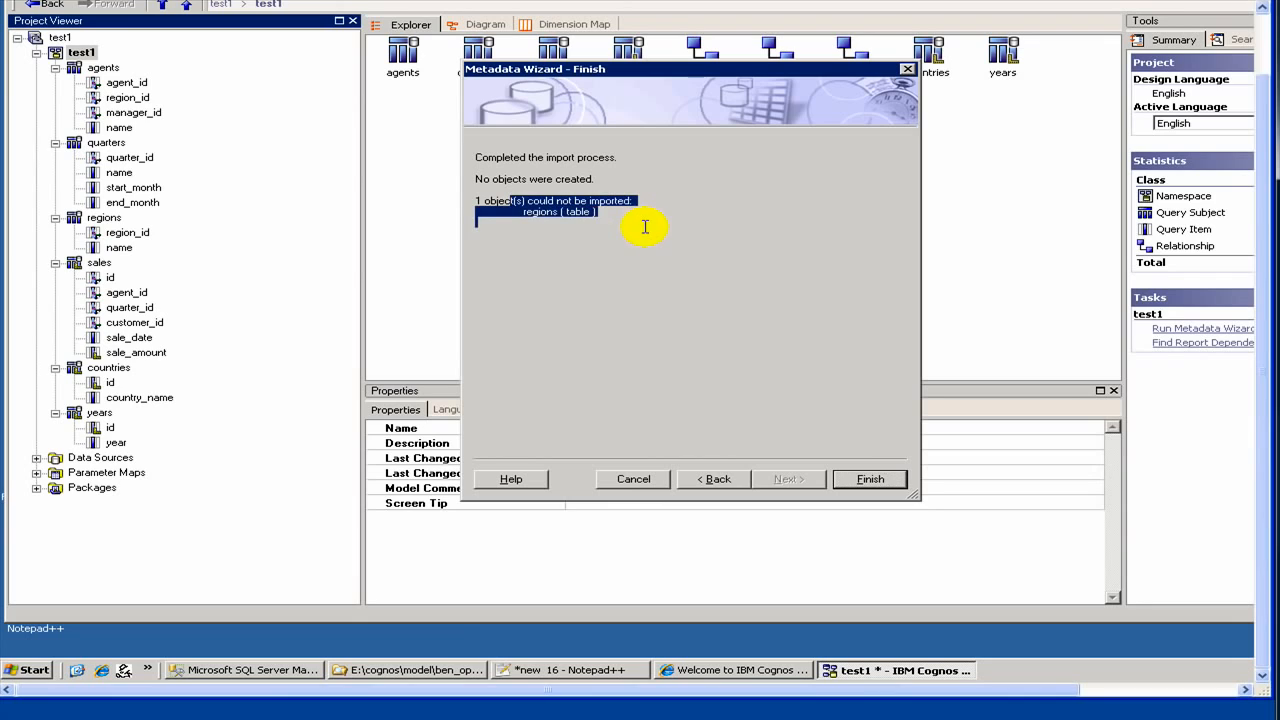
{"action": "left_click", "coordinate": [866, 484]}
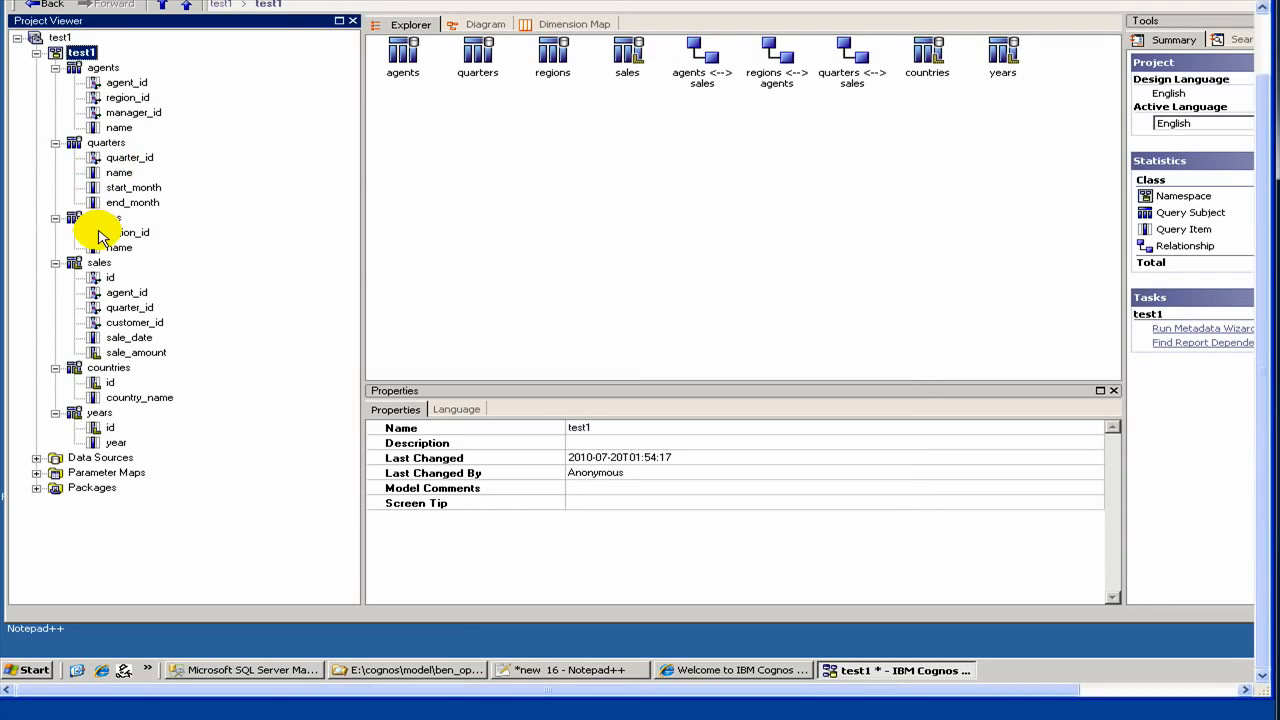
Step: Open the context menu of the regions query subject in the Project Viewer
{"action": "right_click", "coordinate": [105, 220]}
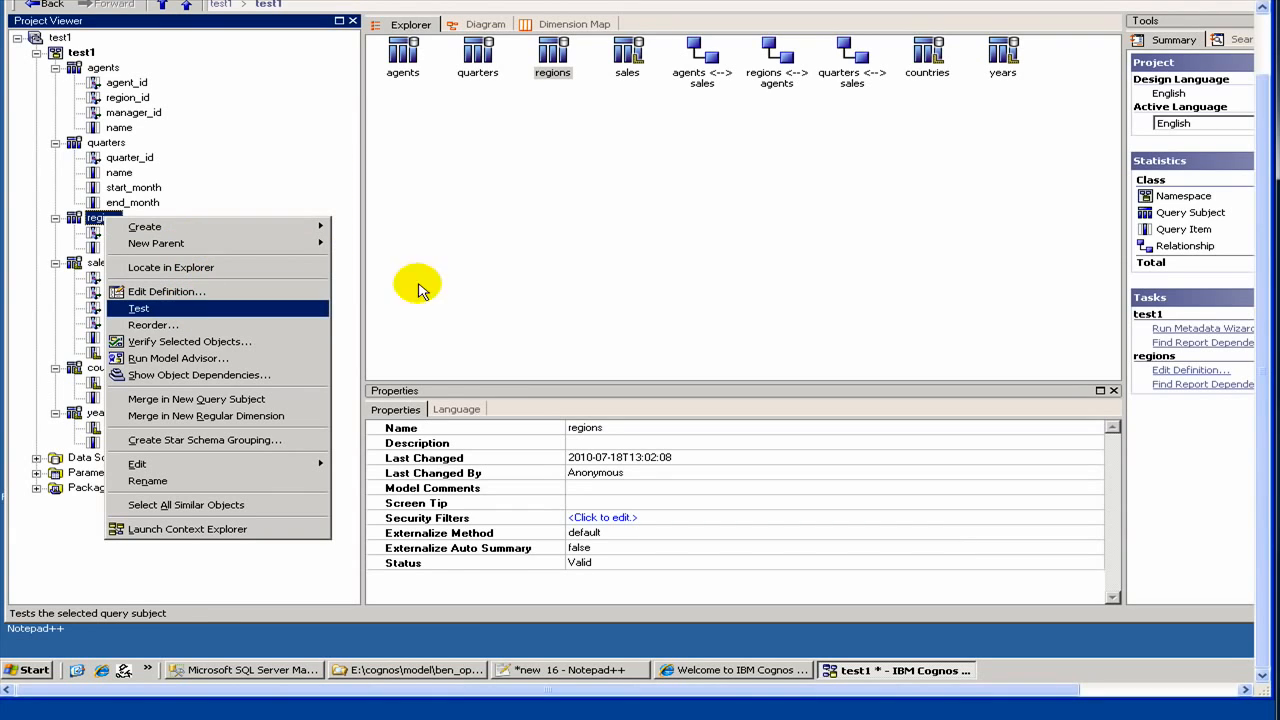
Step: Use Edit > Delete on regions and confirm the warning that removes regions <--> agents
{"action": "left_click", "coordinate": [700, 263]}
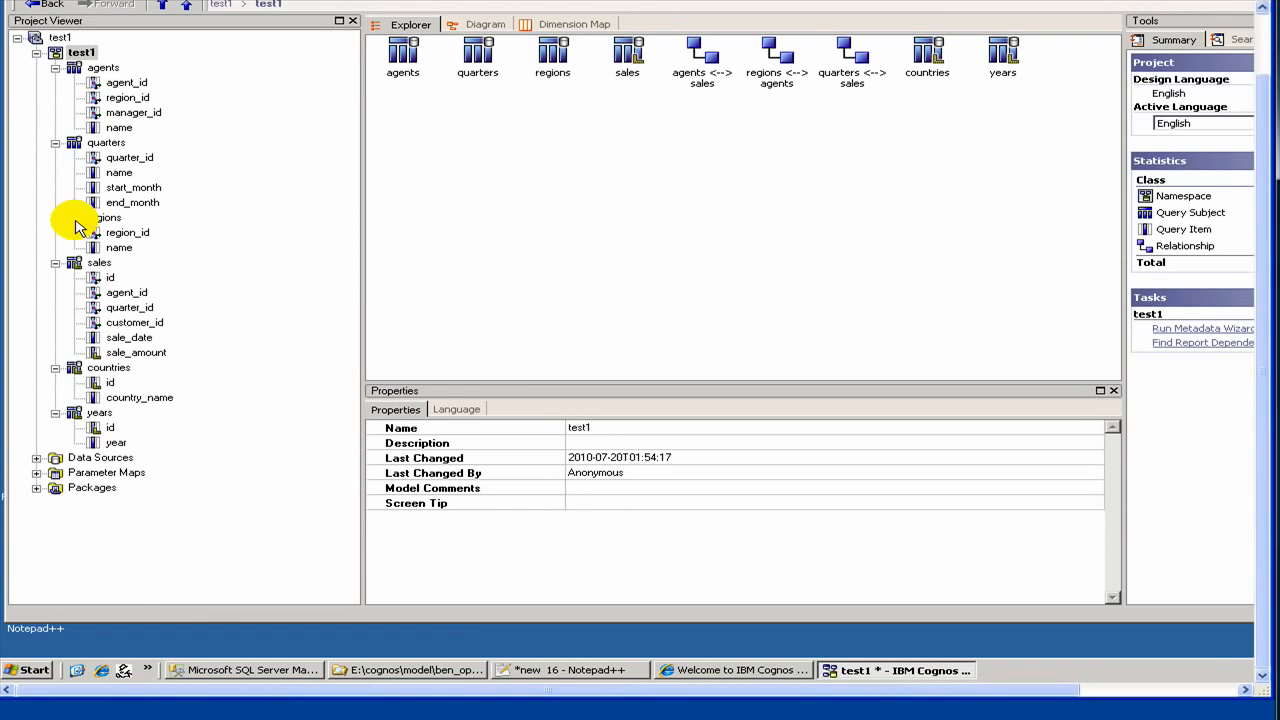
{"action": "left_click", "coordinate": [80, 218]}
{"action": "right_click", "coordinate": [76, 221]}
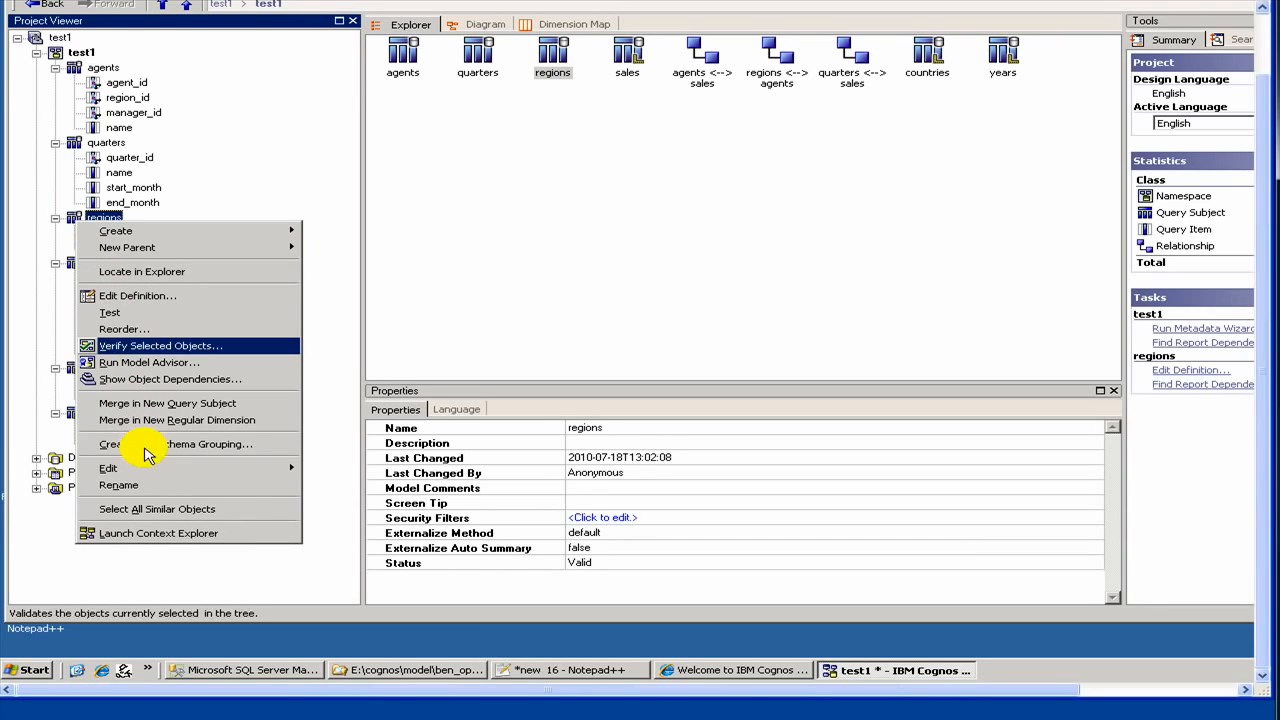
{"action": "mouse_move", "coordinate": [165, 470]}
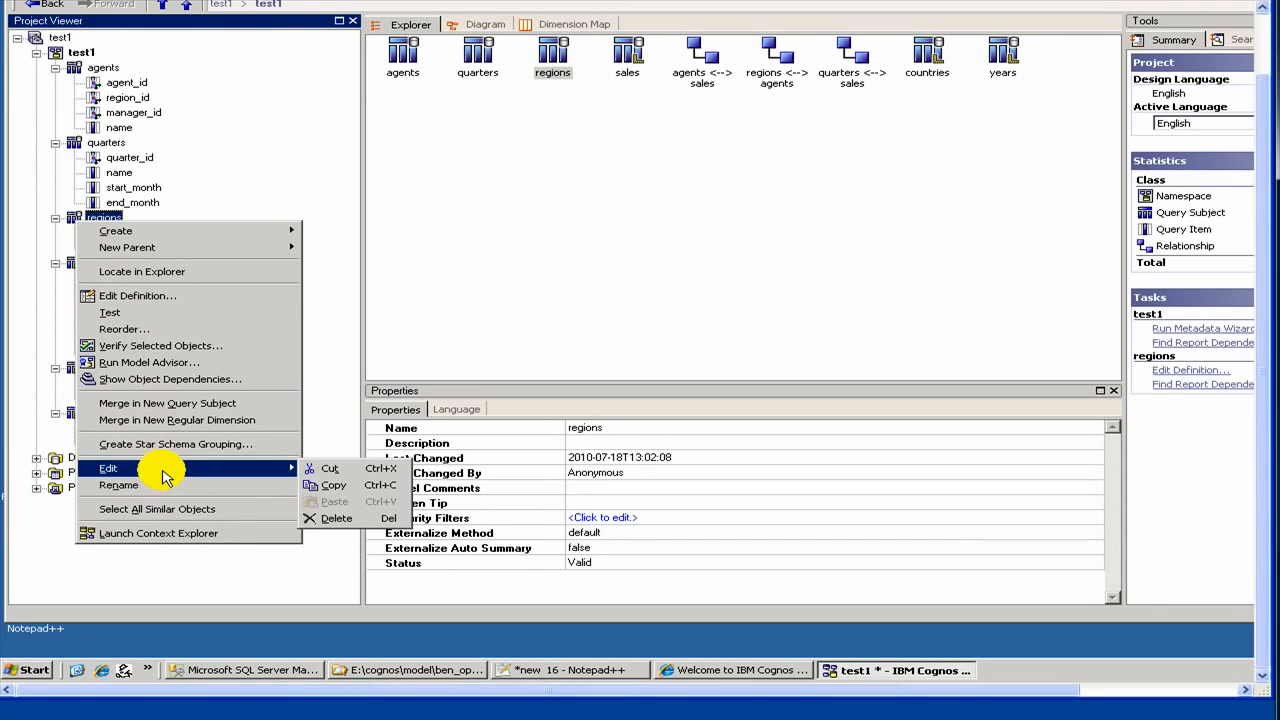
{"action": "left_click", "coordinate": [352, 518]}
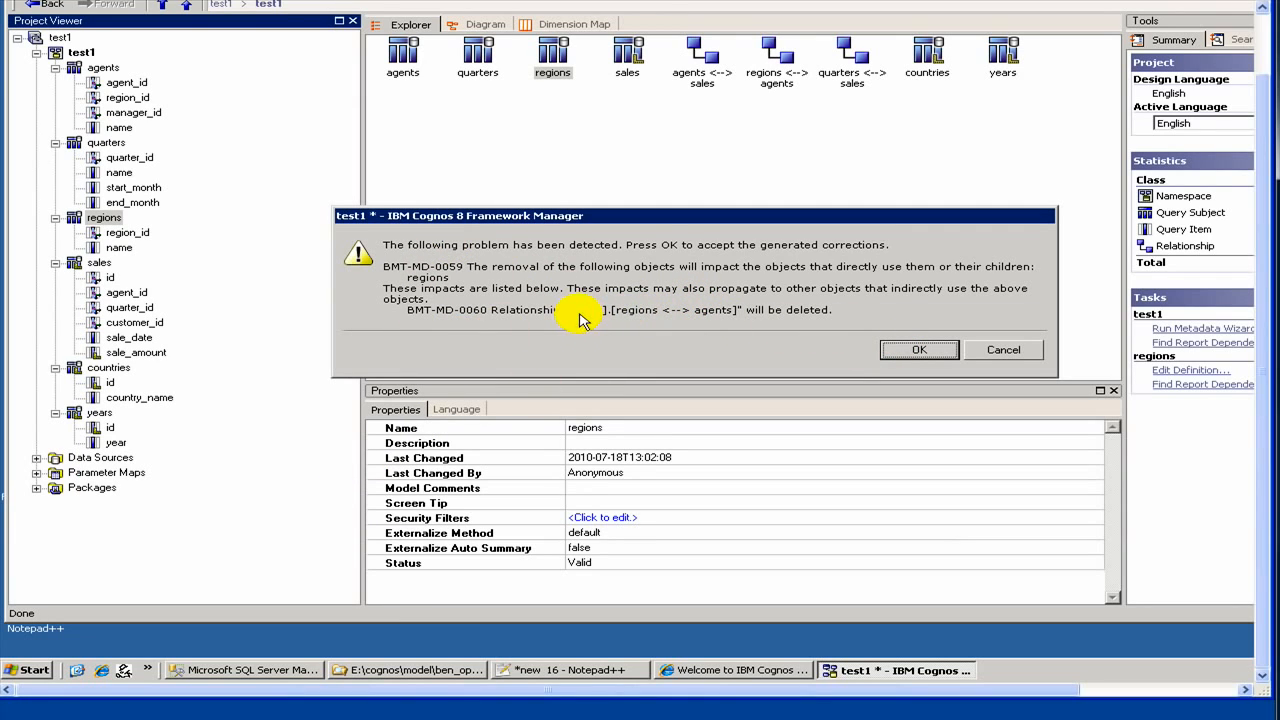
{"action": "left_click_drag", "start_coordinate": [570, 310], "coordinate": [786, 311]}
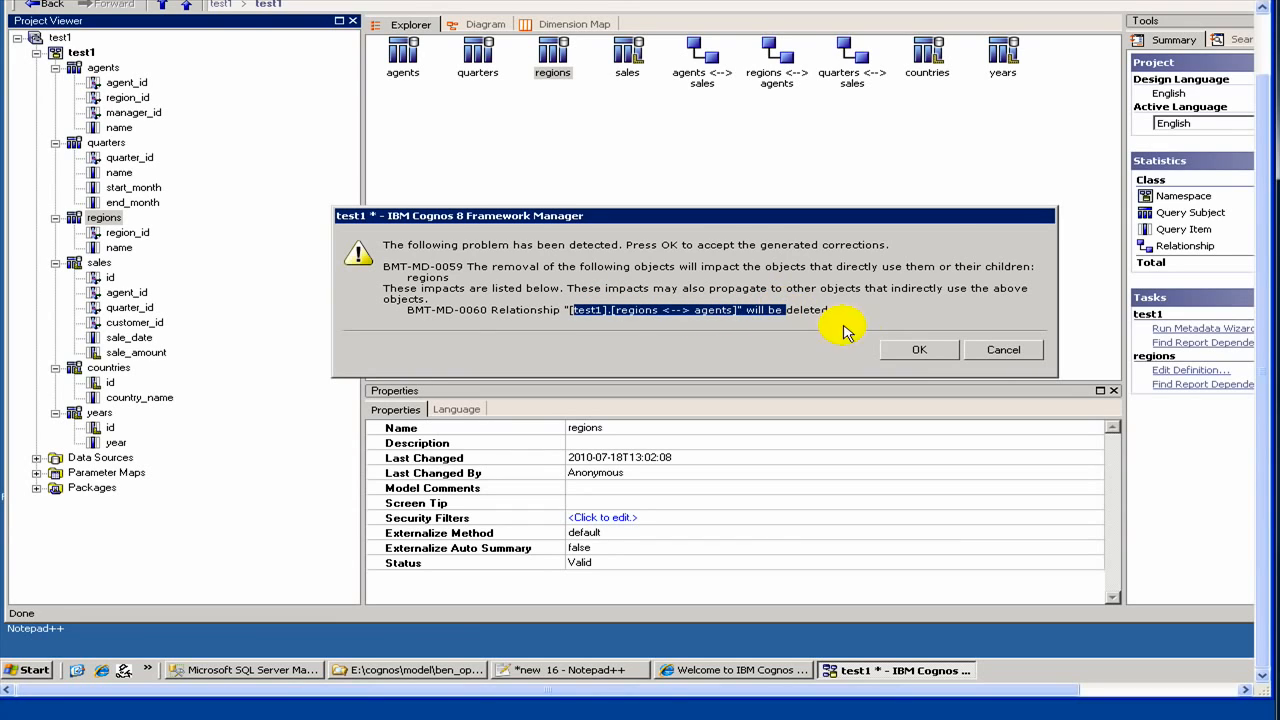
{"action": "left_click", "coordinate": [903, 352]}
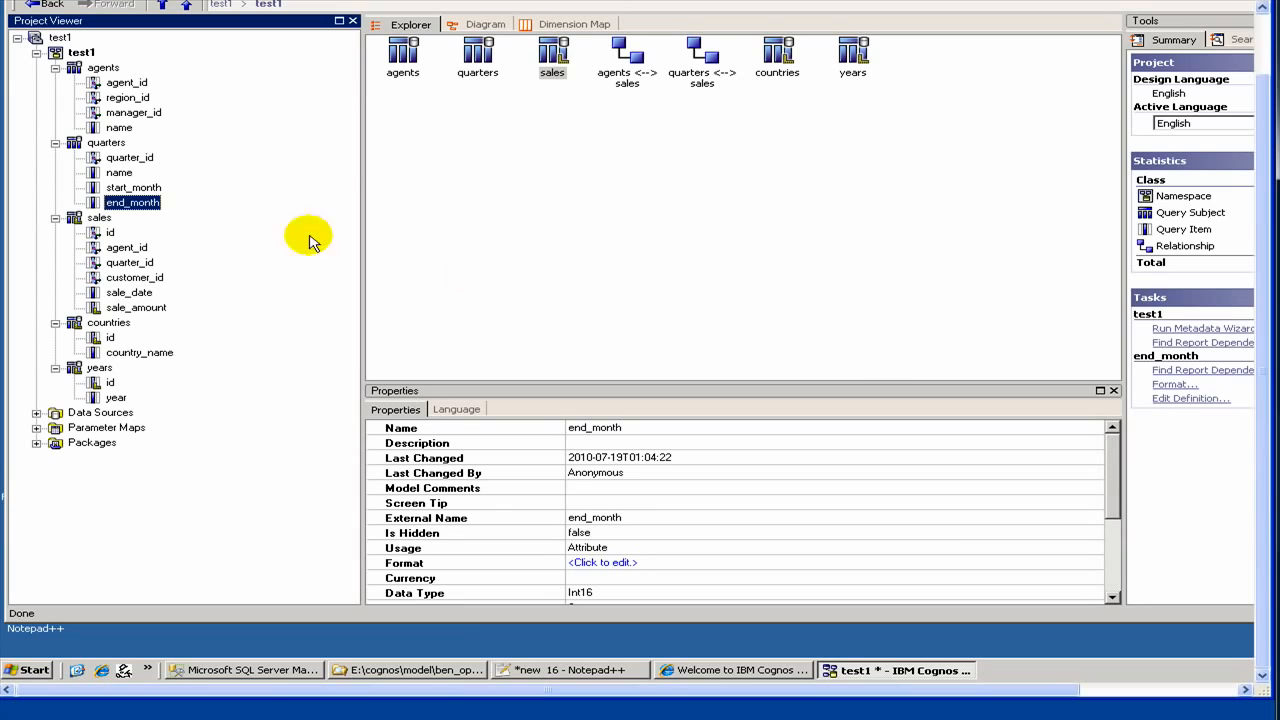
Step: Start the Metadata Wizard on test1 with Data Sources and the test1 data source
{"action": "left_click", "coordinate": [72, 55]}
{"action": "right_click", "coordinate": [72, 55]}
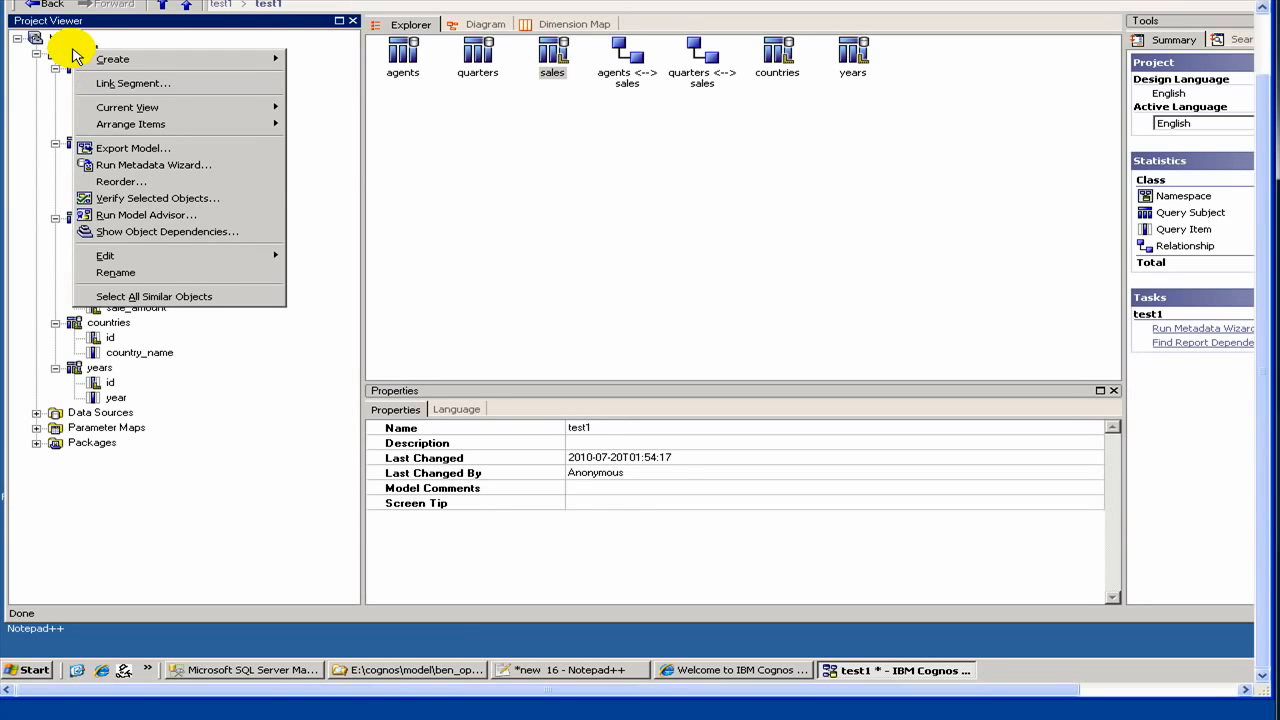
{"action": "left_click", "coordinate": [144, 166]}
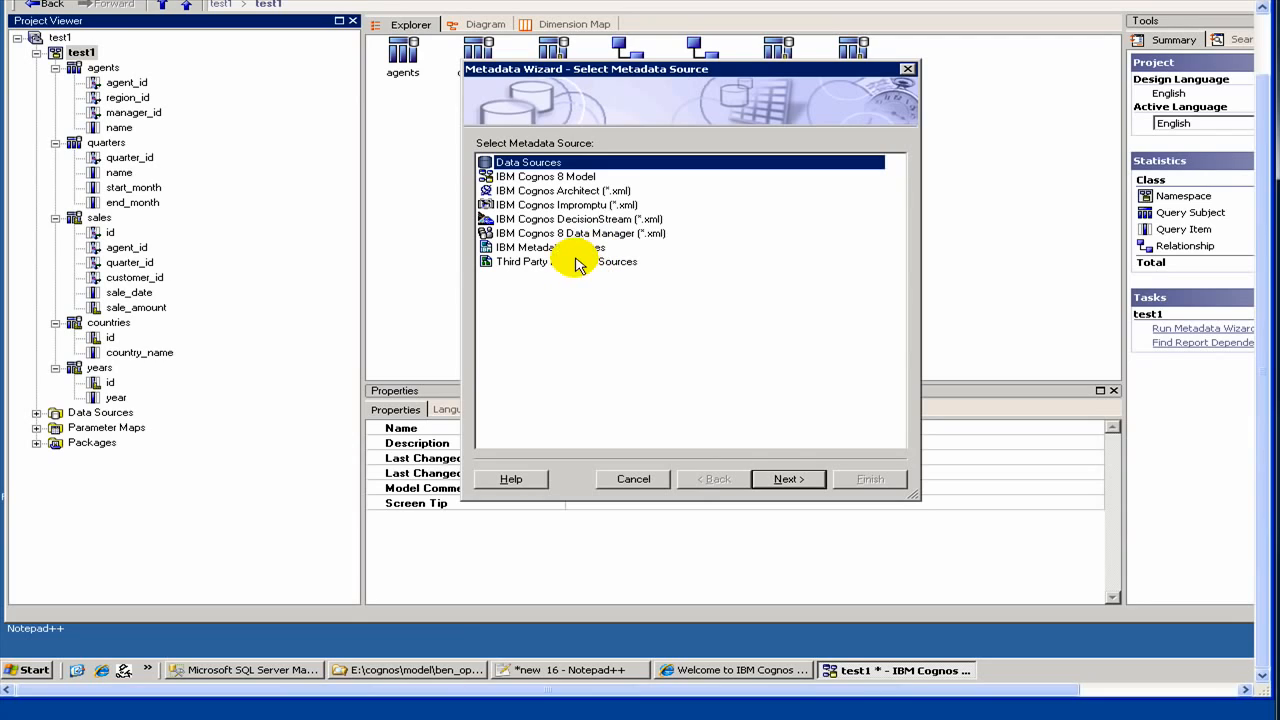
{"action": "left_click", "coordinate": [772, 480]}
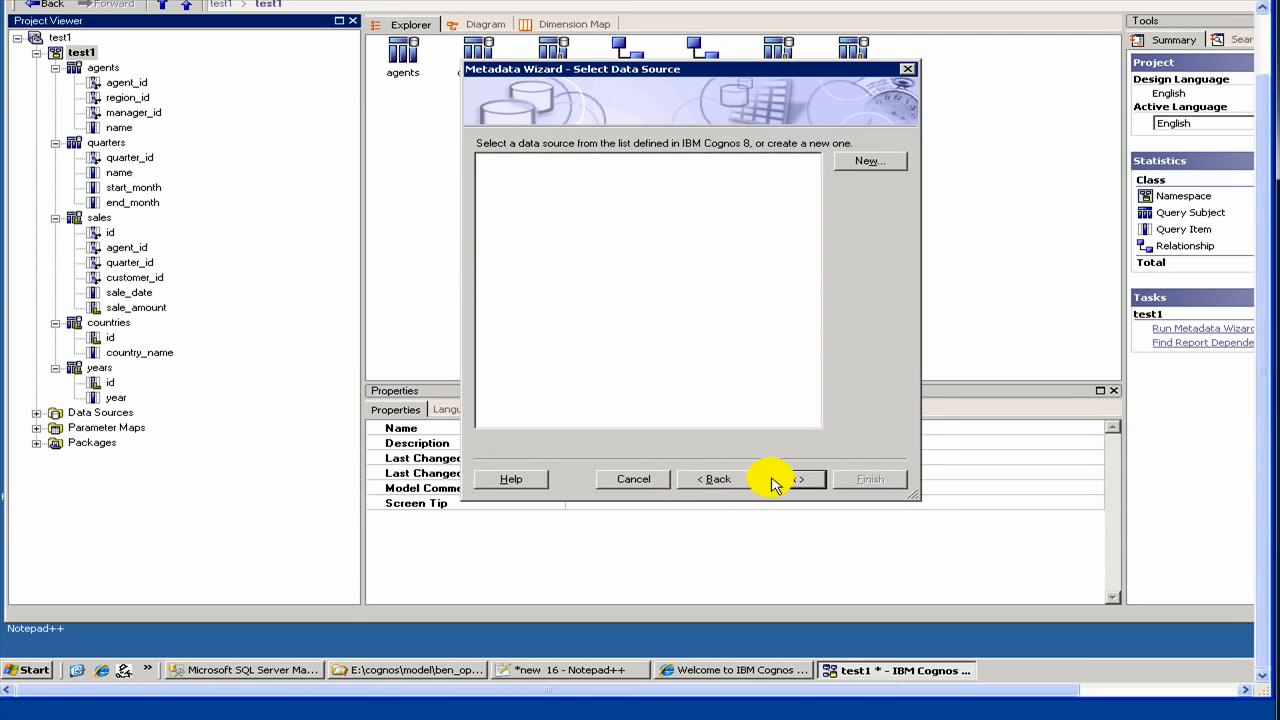
{"action": "left_click", "coordinate": [503, 232]}
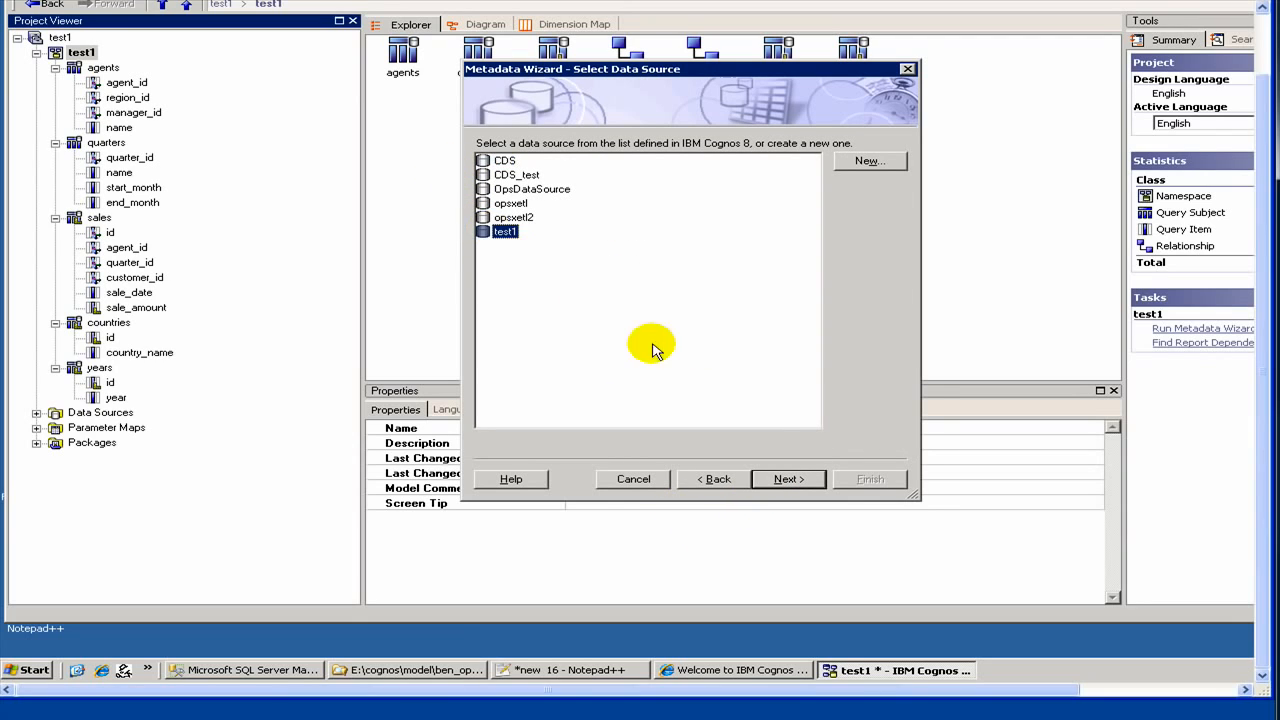
{"action": "left_click", "coordinate": [799, 482]}
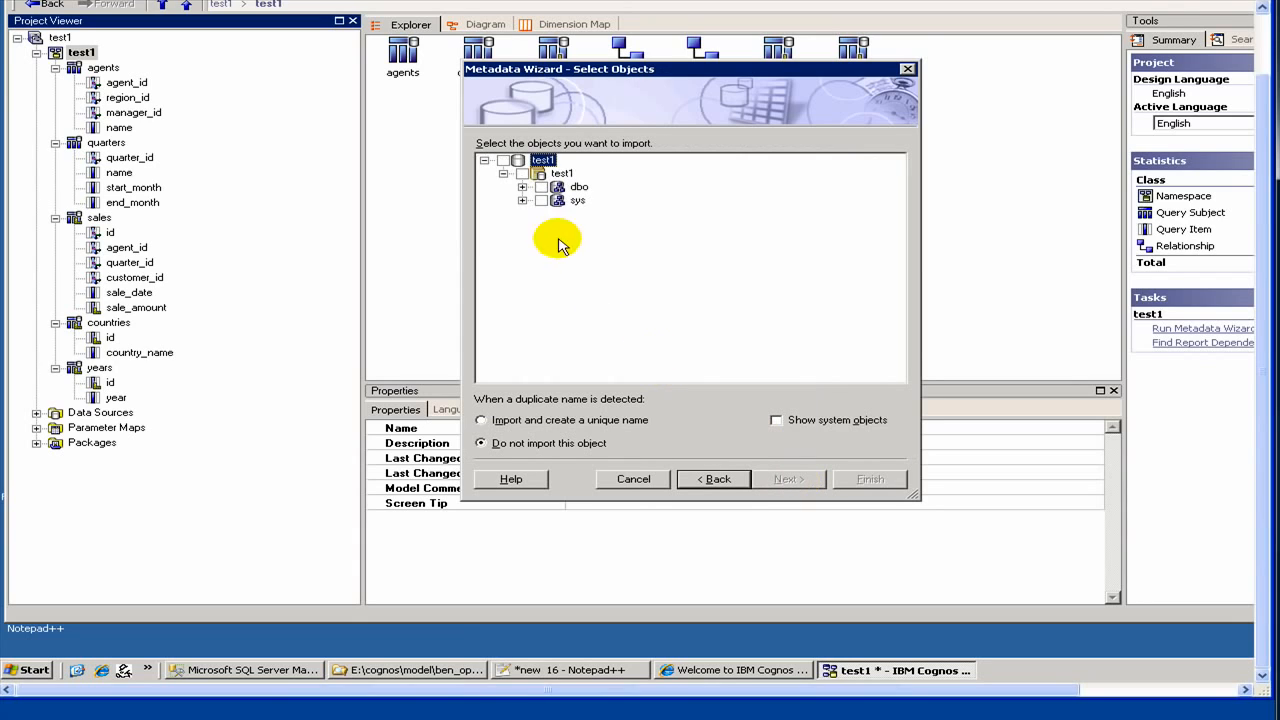
Step: Tick the whole regions table under dbo > Tables, run the import, and finish
{"action": "left_click", "coordinate": [522, 187]}
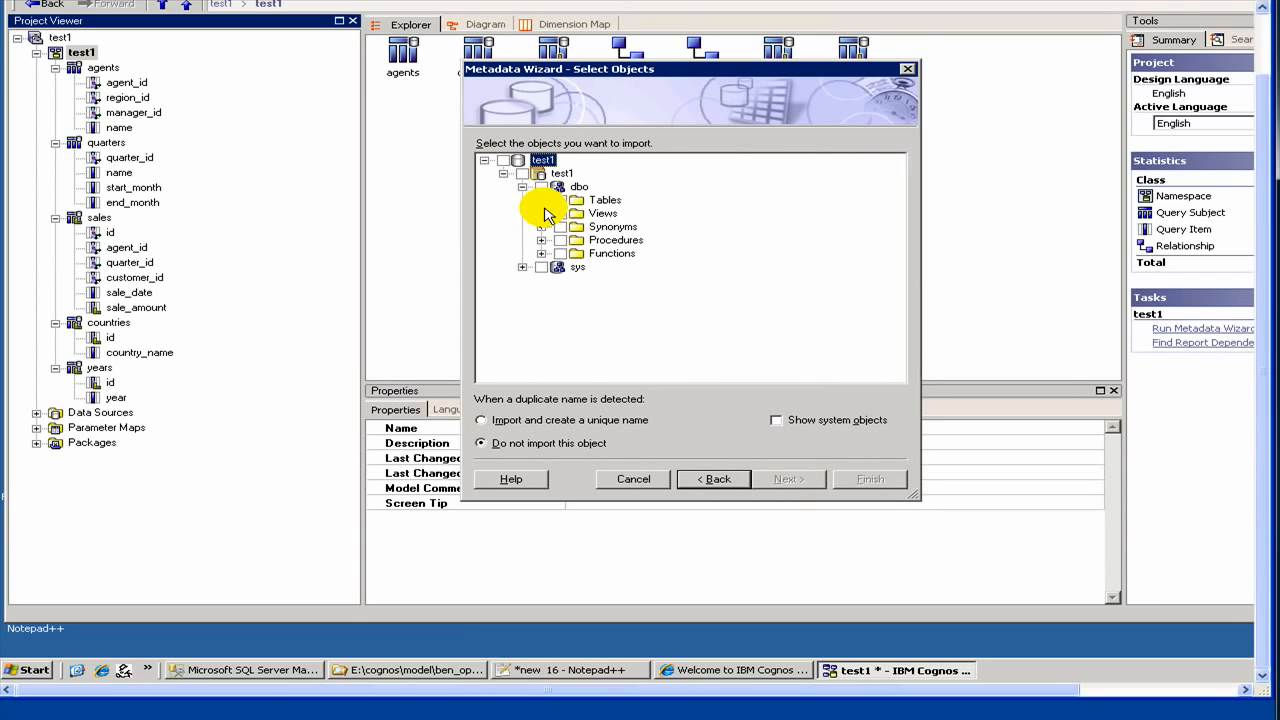
{"action": "left_click", "coordinate": [541, 201]}
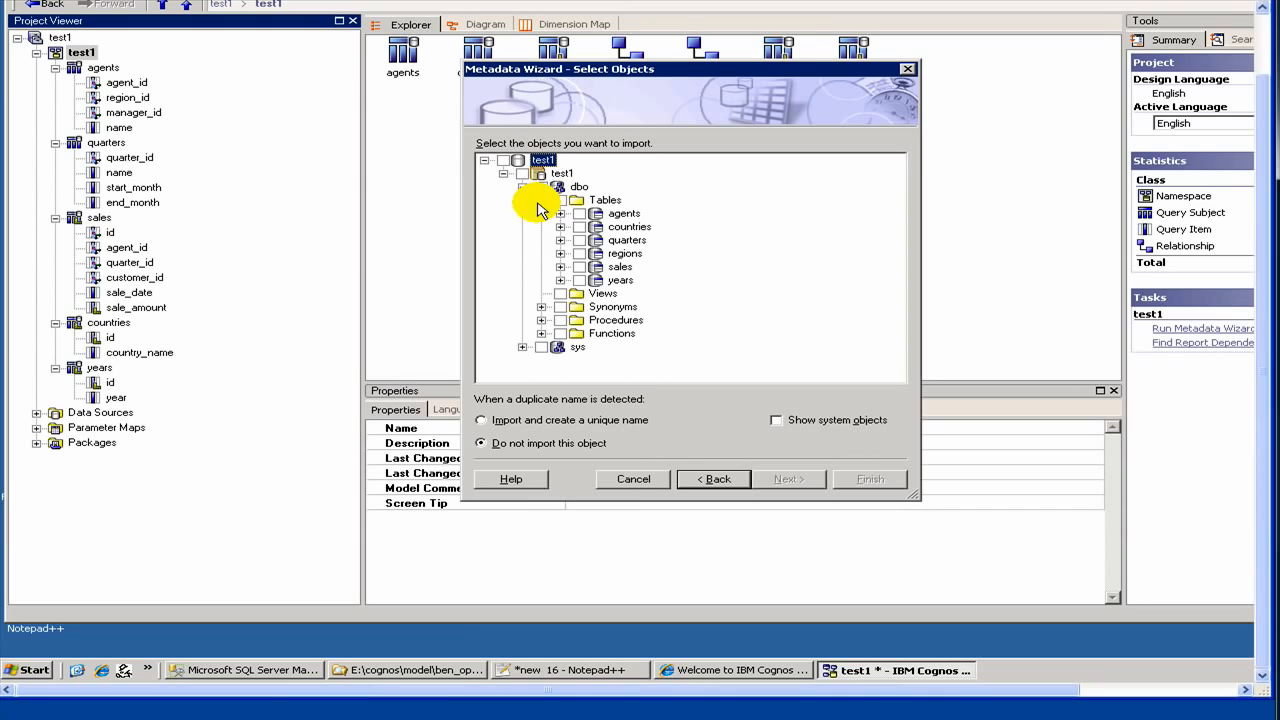
{"action": "left_click", "coordinate": [579, 253]}
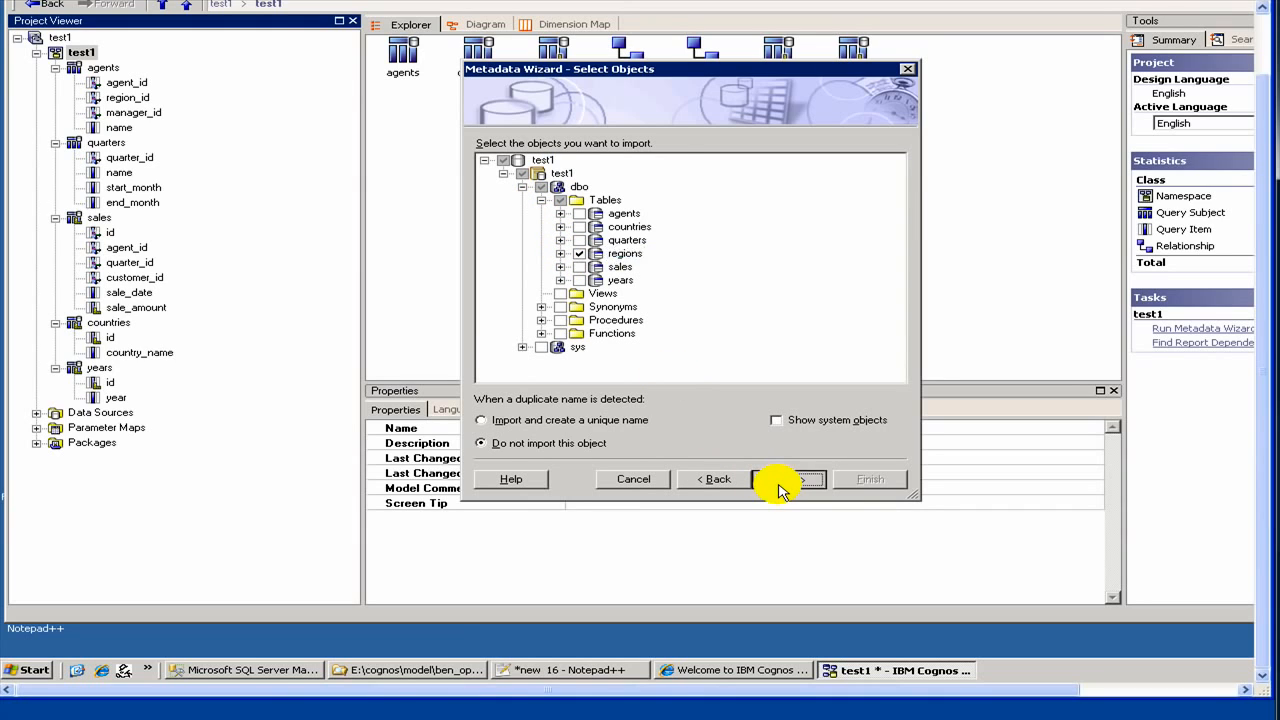
{"action": "left_click", "coordinate": [780, 485]}
{"action": "left_click", "coordinate": [778, 484]}
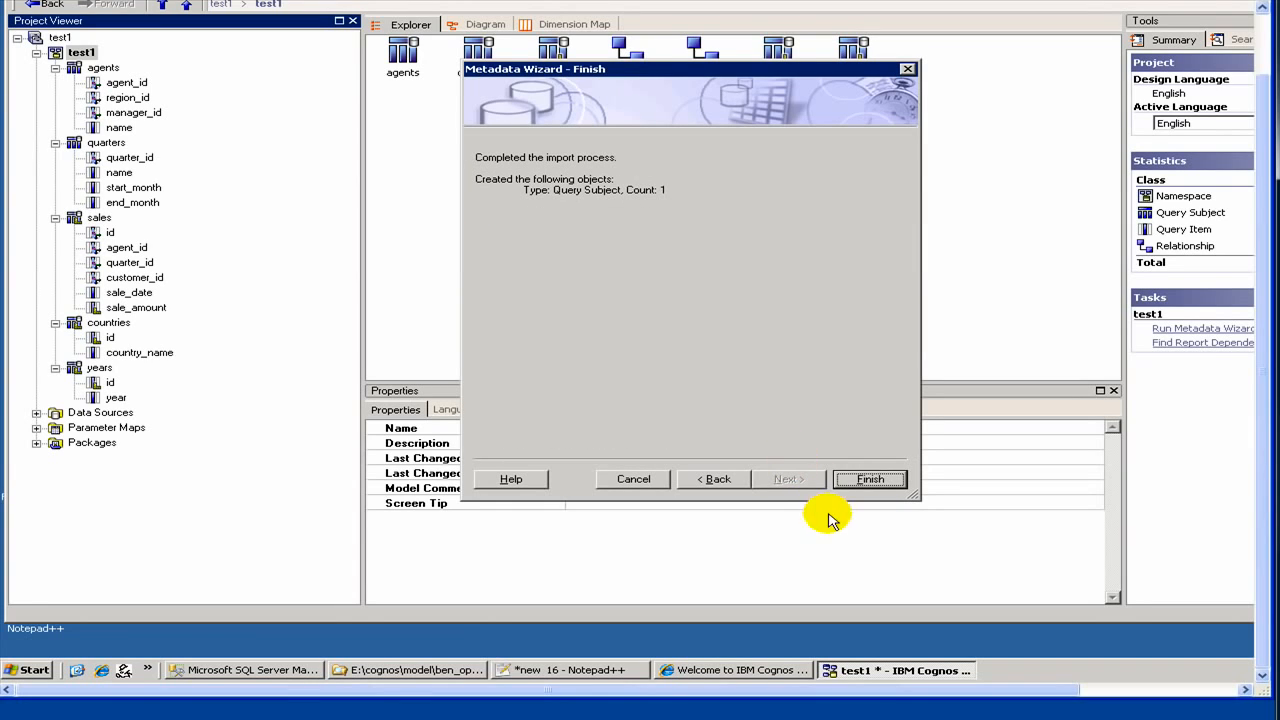
{"action": "left_click", "coordinate": [879, 482]}
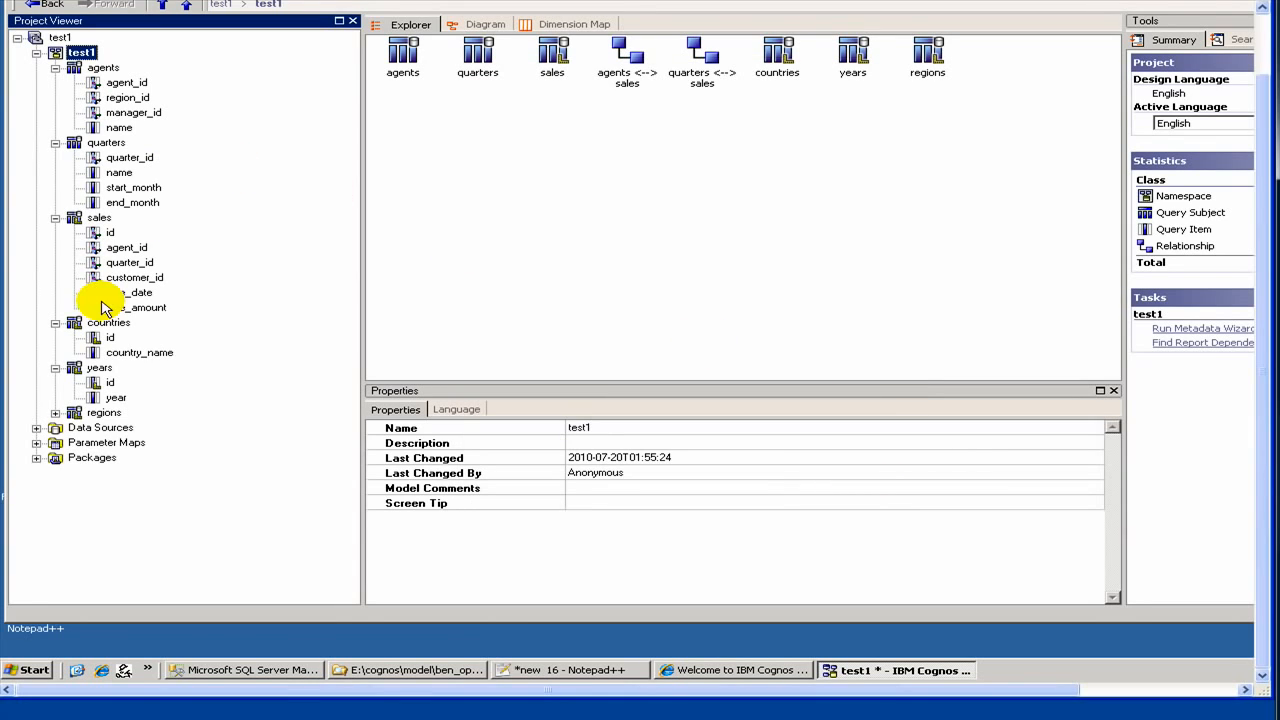
Step: In regions, drag name below country_id and set country_id and region_id Usage to Identifier
{"action": "left_click", "coordinate": [56, 413]}
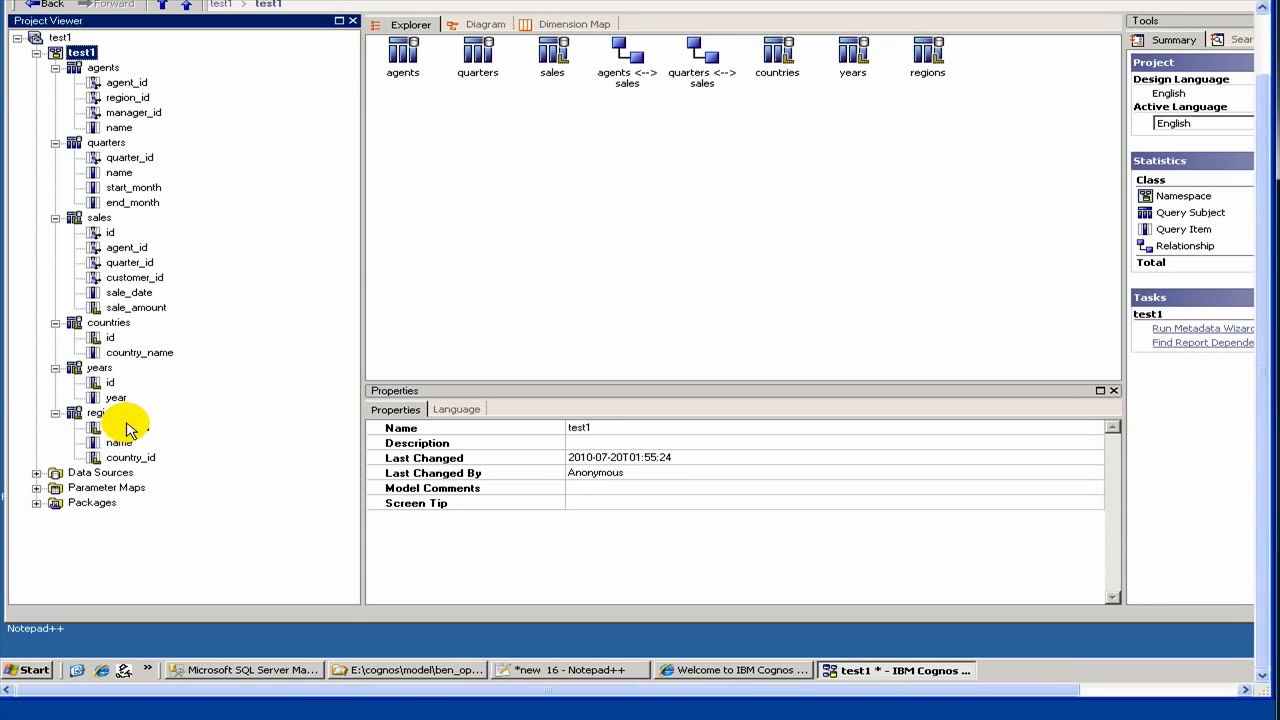
{"action": "mouse_move", "coordinate": [119, 449]}
{"action": "left_mouse_down"}
{"action": "mouse_move", "coordinate": [121, 468]}
{"action": "mouse_move", "coordinate": [114, 460]}
{"action": "left_mouse_up"}
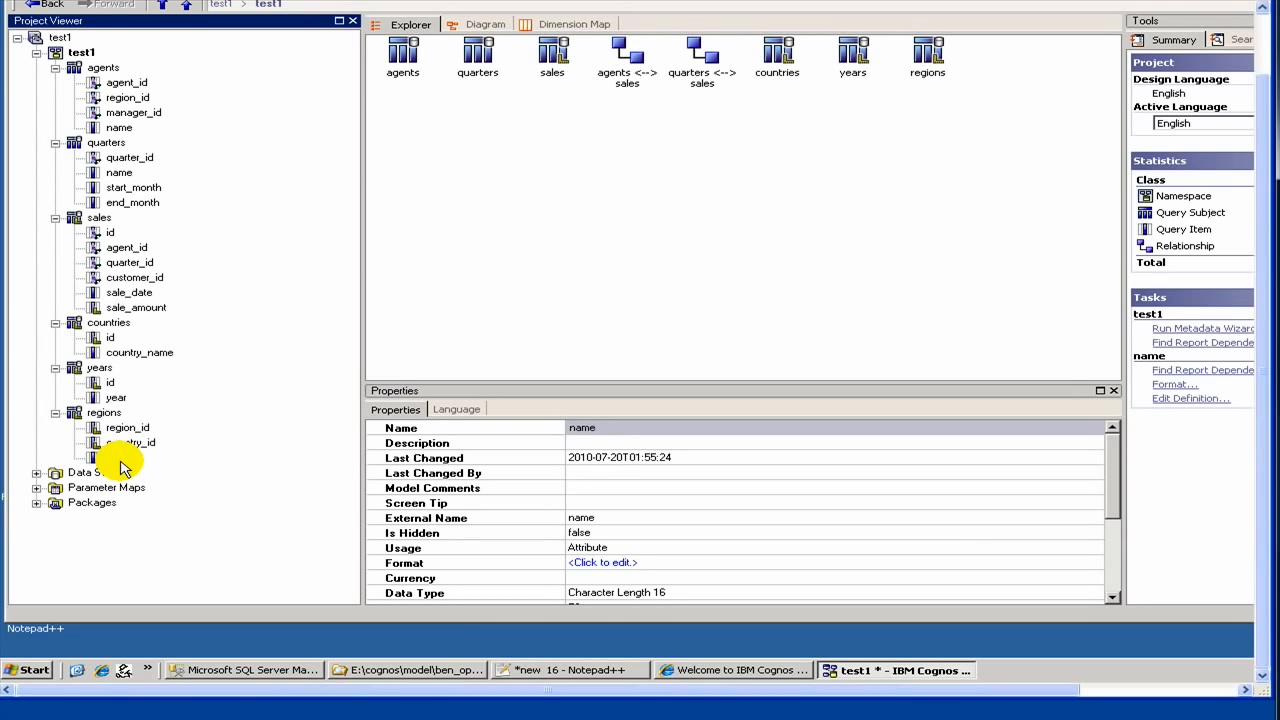
{"action": "left_click", "coordinate": [140, 443]}
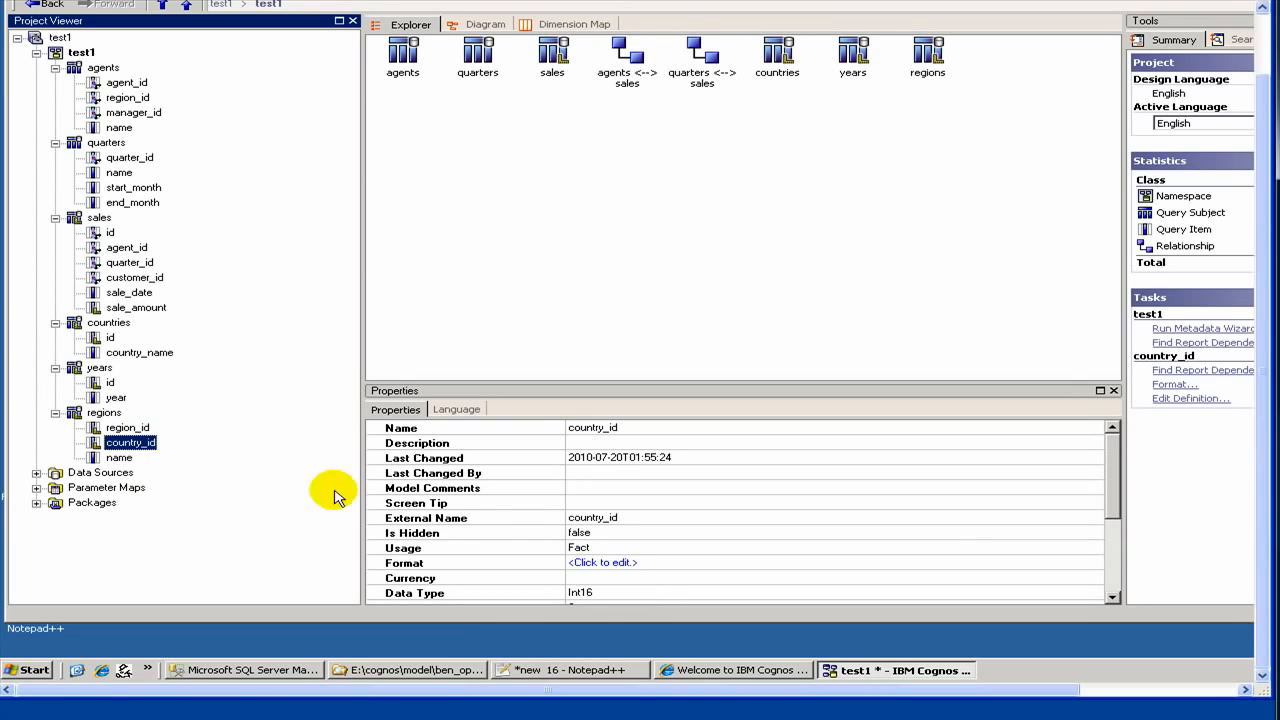
{"action": "left_click", "coordinate": [575, 549]}
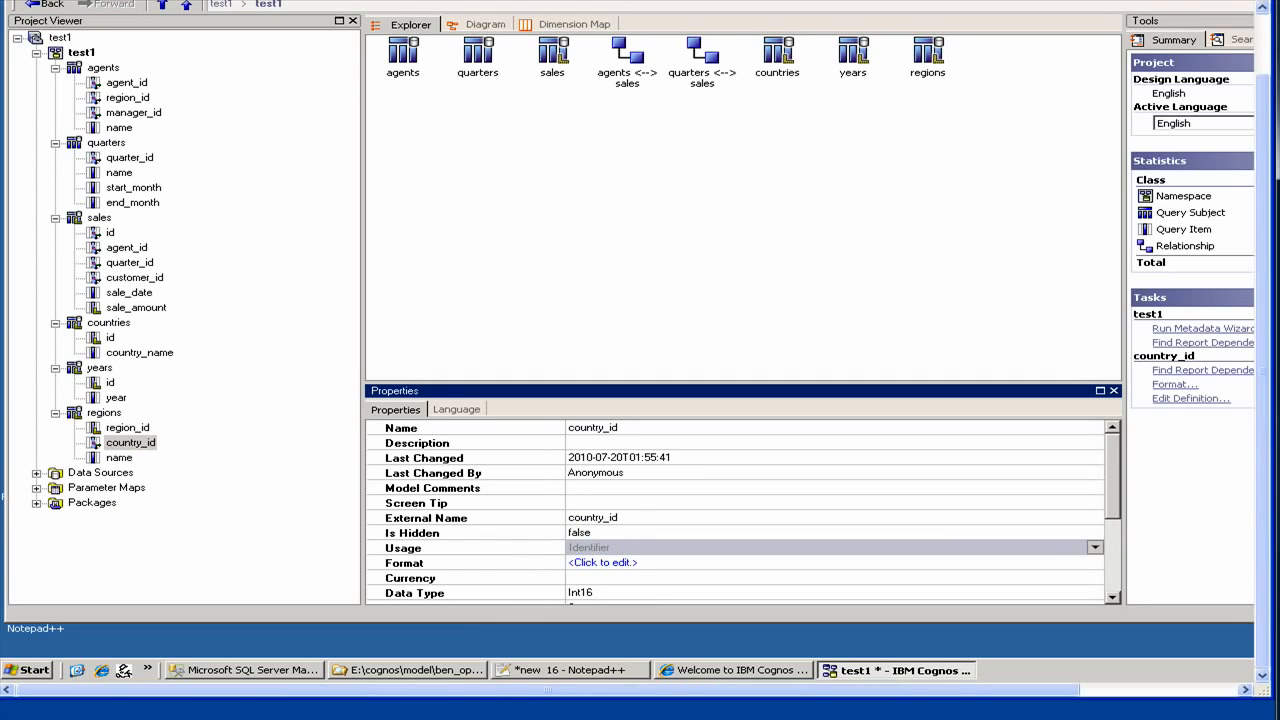
{"action": "left_click", "coordinate": [127, 428]}
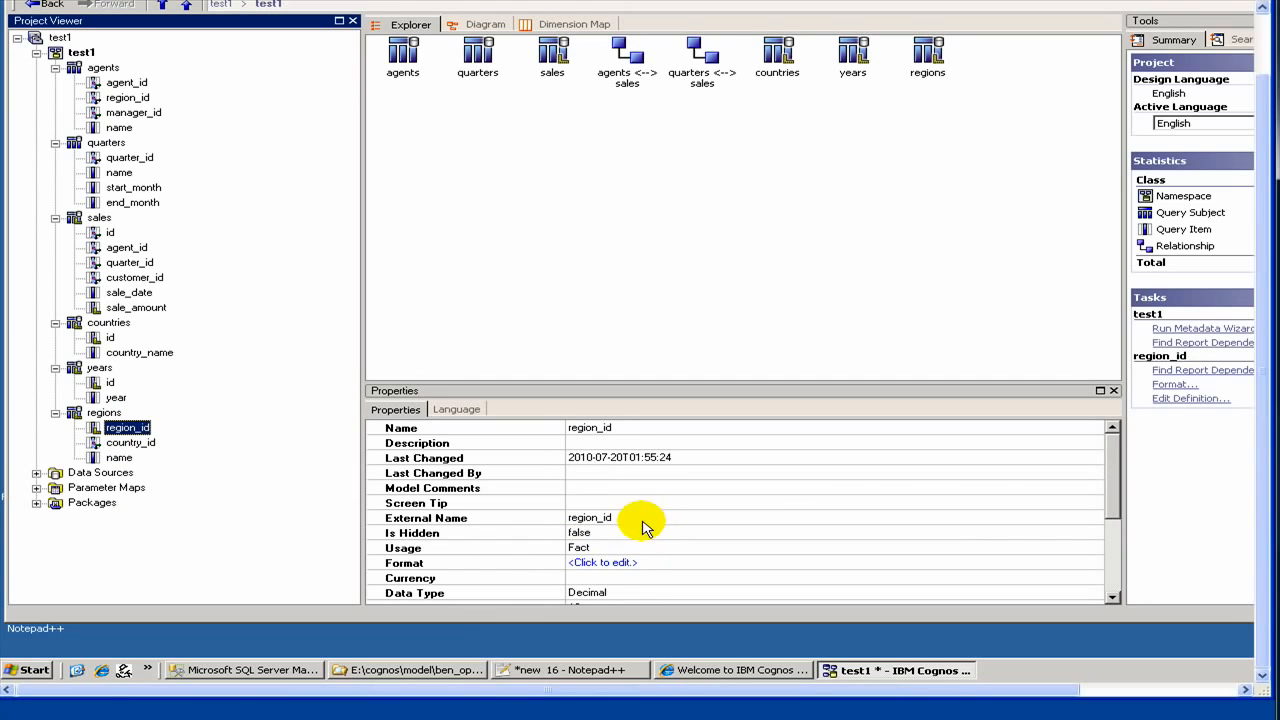
{"action": "left_click", "coordinate": [614, 549]}
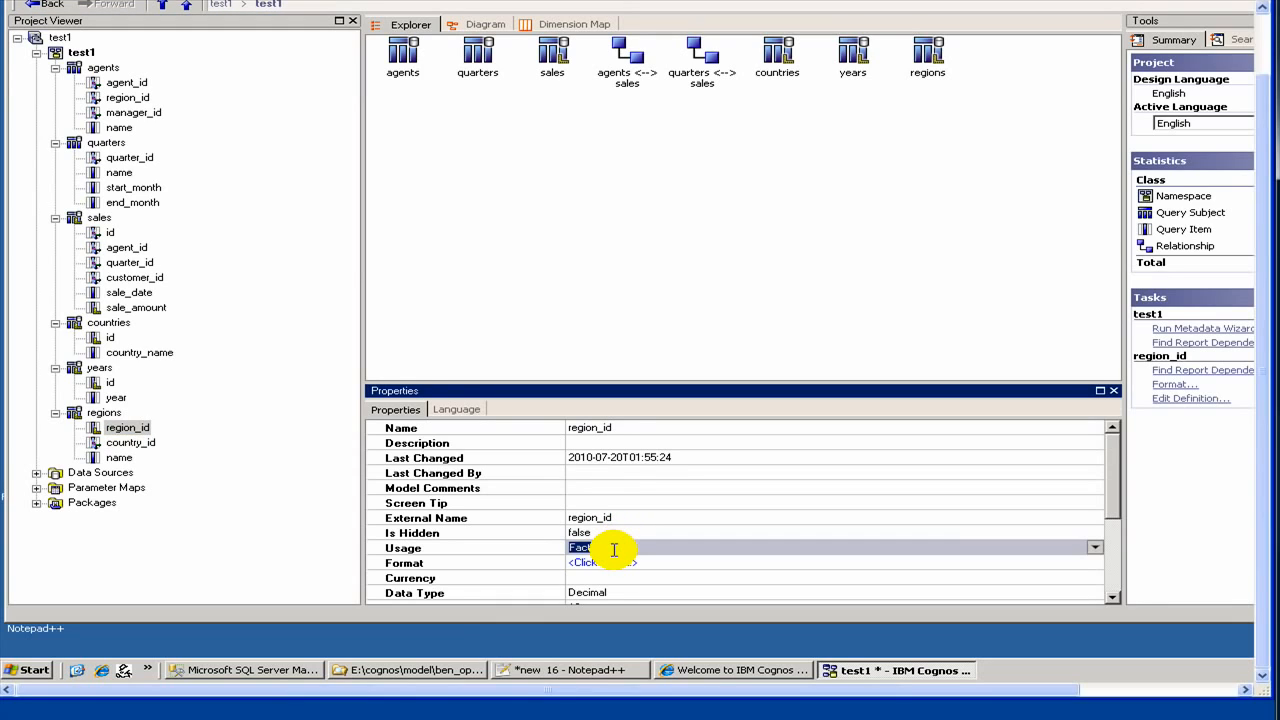
{"action": "key", "text": "Down"}
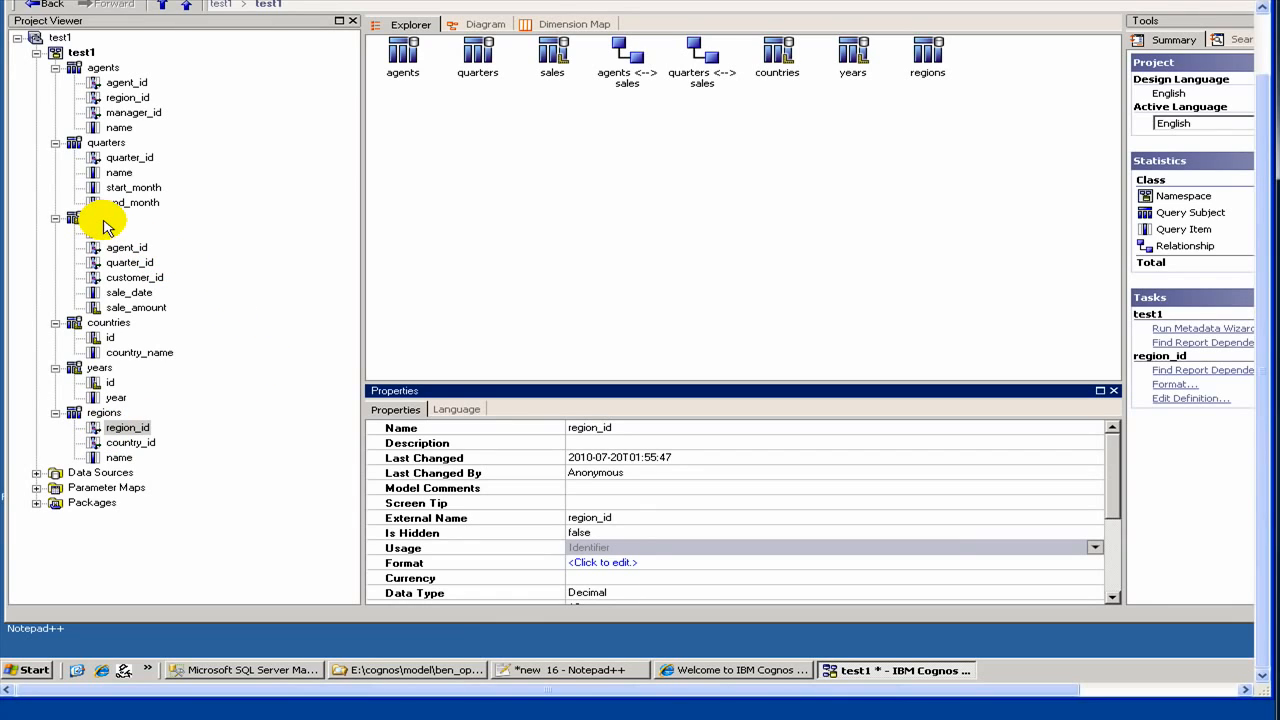
Step: Create a new relationship from the agents query subject and set the agents-side cardinality to 0..n
{"action": "left_click", "coordinate": [106, 70], "text": "ctrl"}
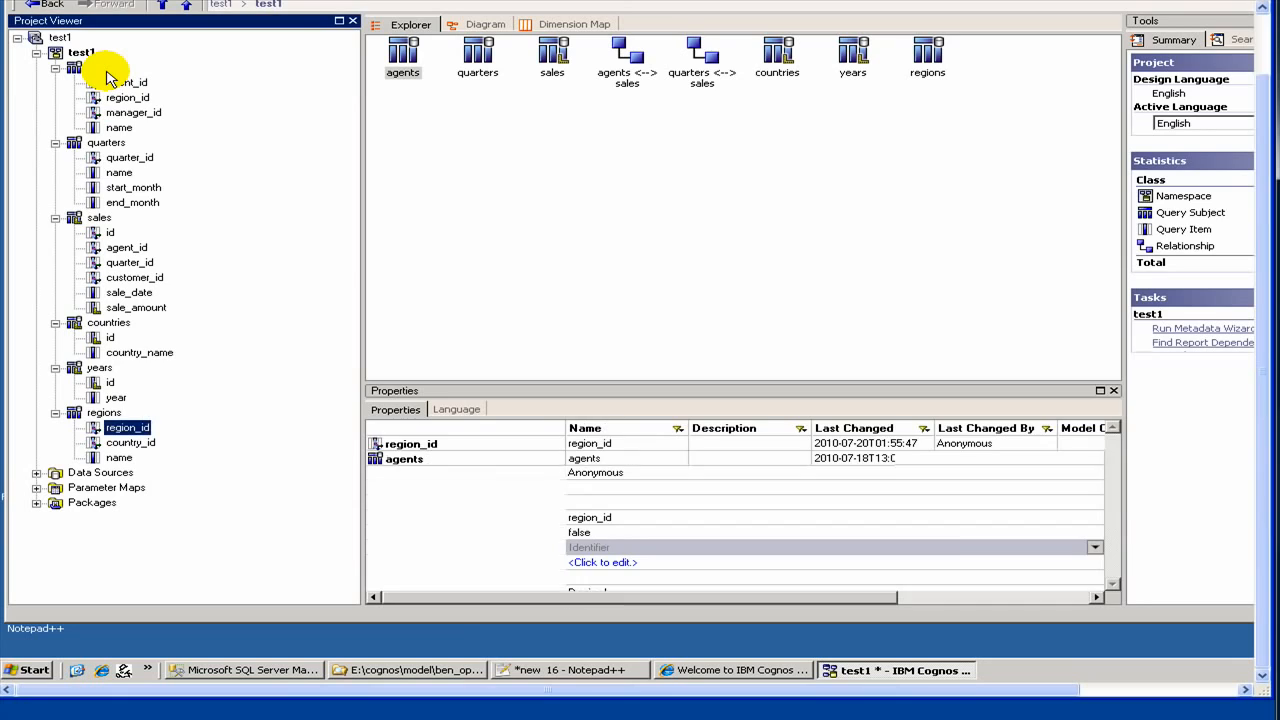
{"action": "right_click", "coordinate": [107, 71]}
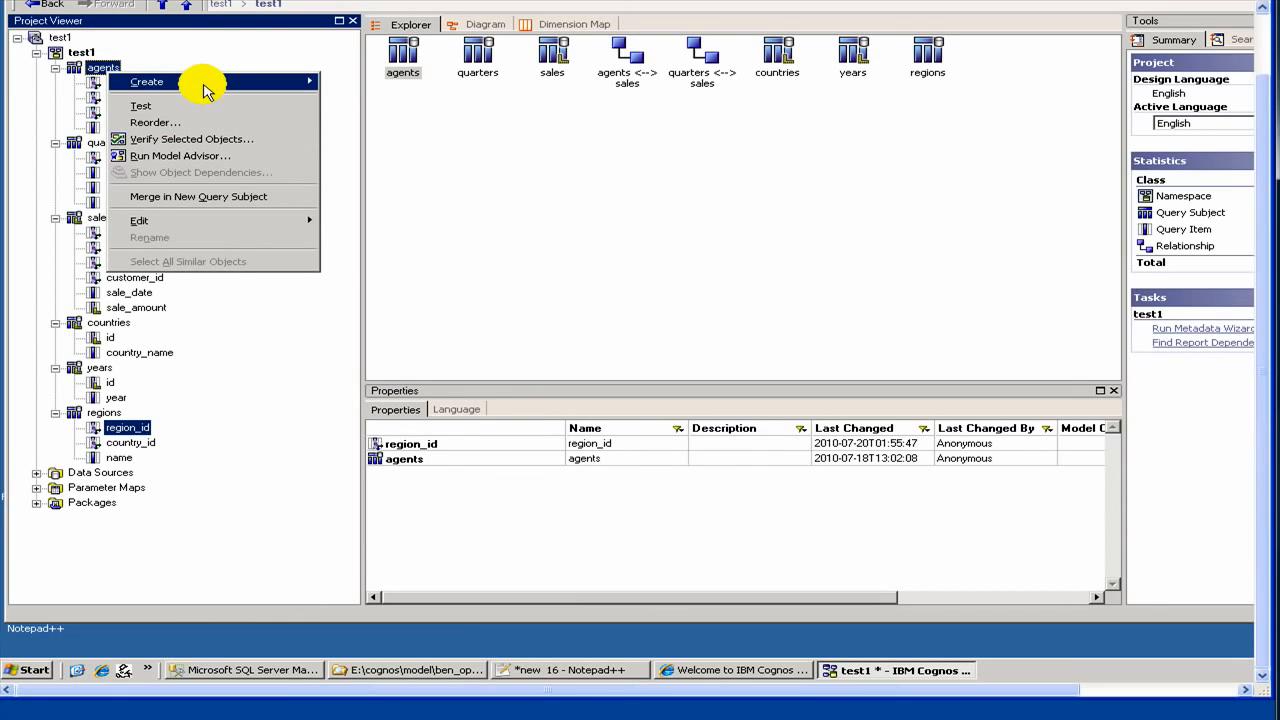
{"action": "mouse_move", "coordinate": [205, 90]}
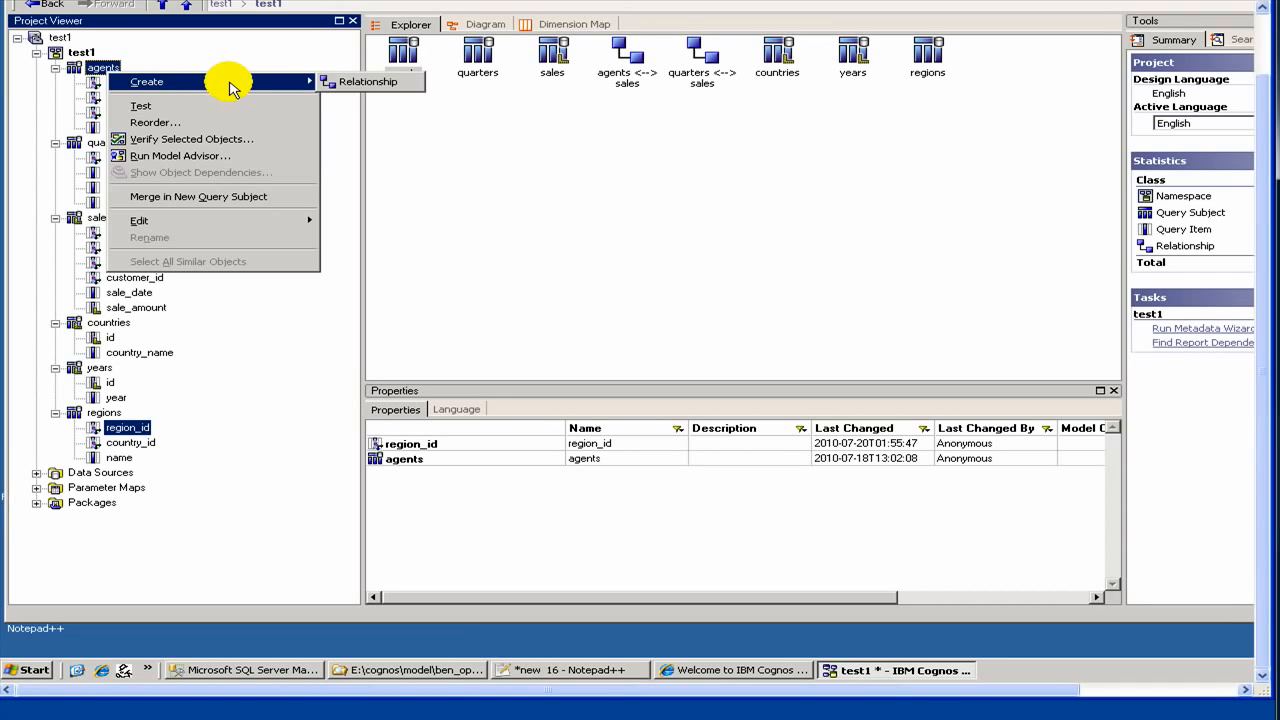
{"action": "left_click", "coordinate": [352, 88]}
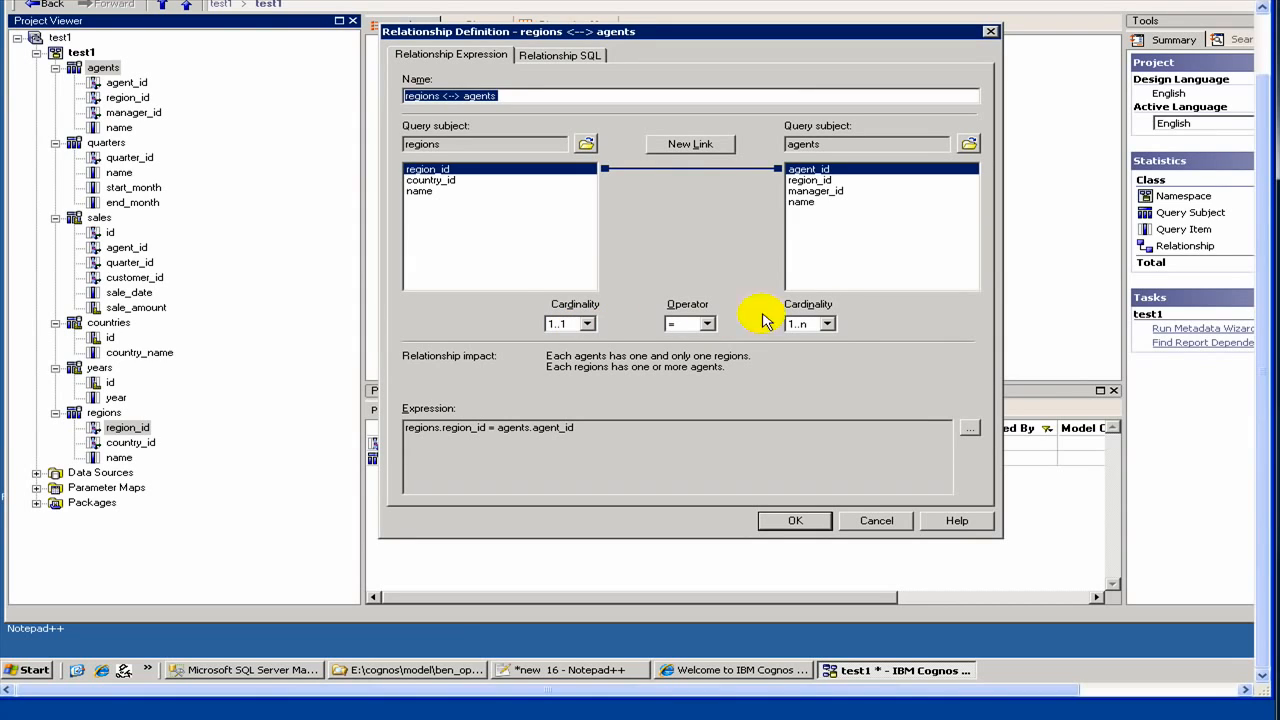
{"action": "left_click", "coordinate": [826, 323]}
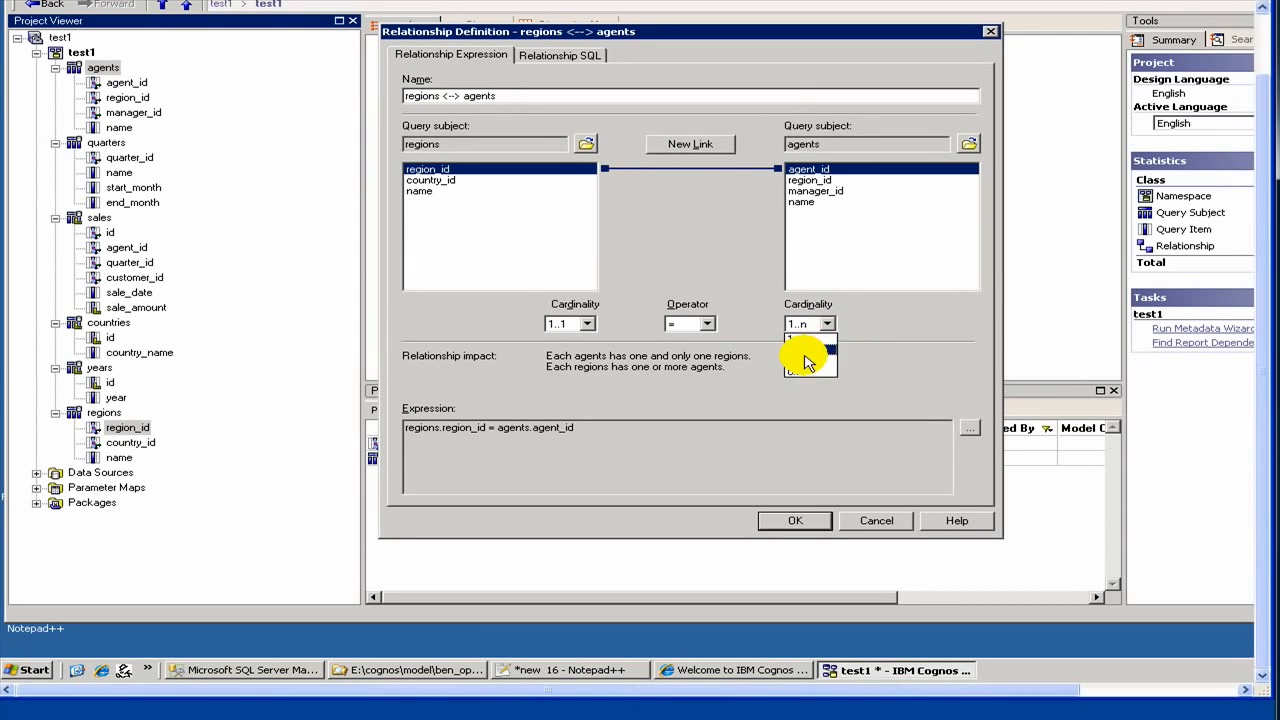
{"action": "left_click", "coordinate": [810, 350]}
{"action": "left_click", "coordinate": [800, 366]}
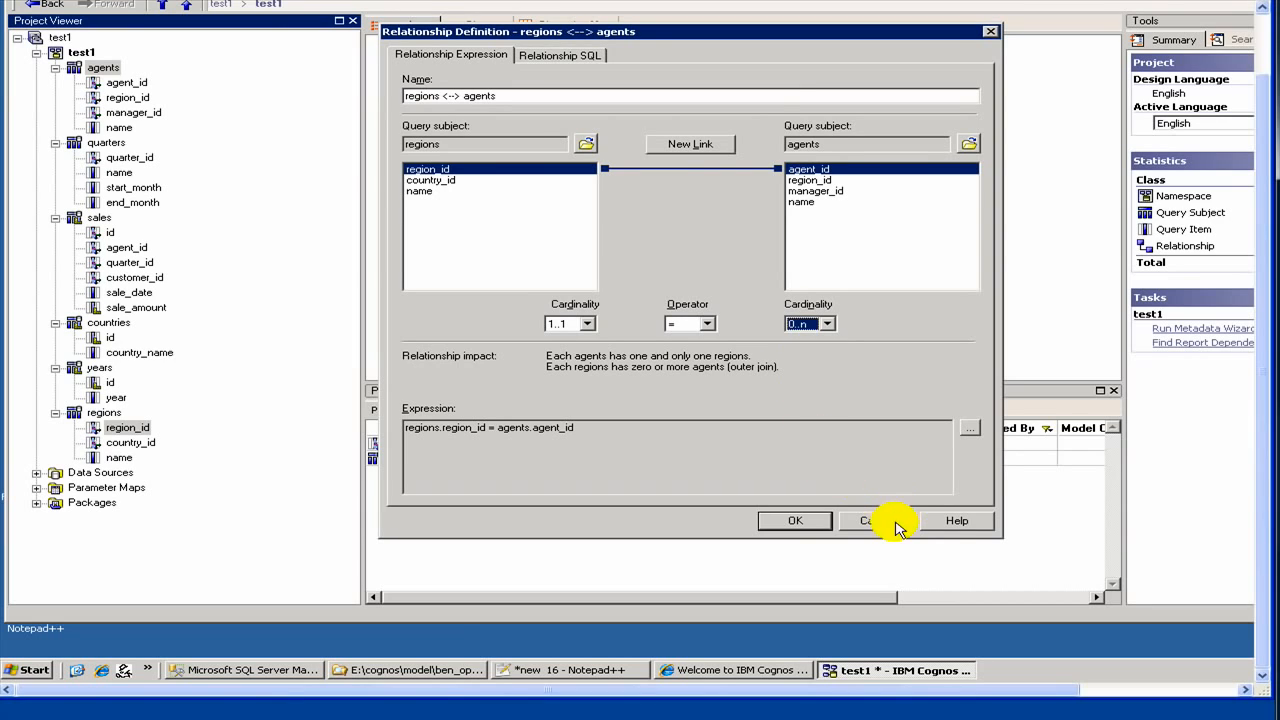